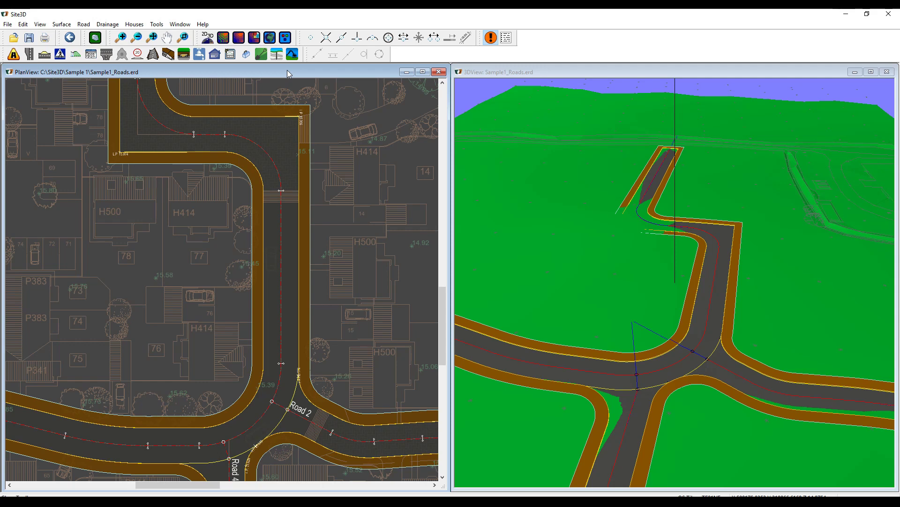
Open the floating Houses toolbar over the Sample1_Roads plan
click(212, 58)
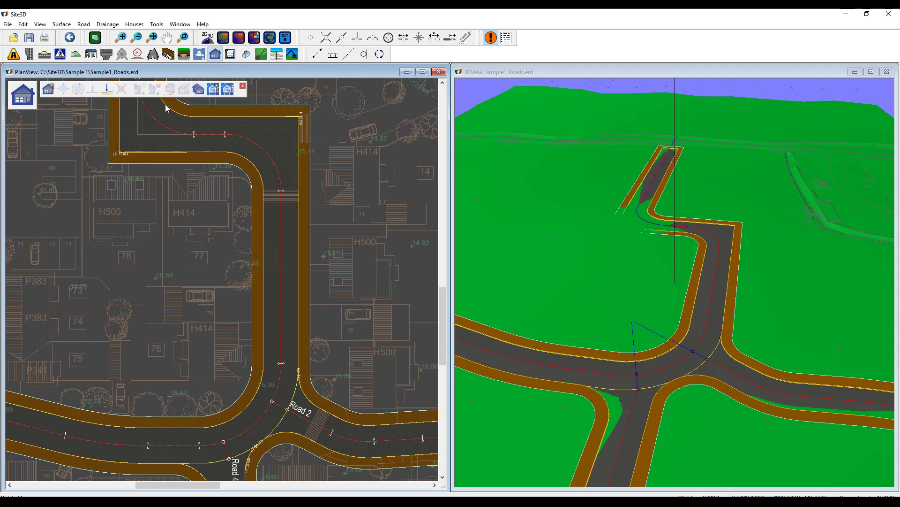
Trace a new 9.48 m by 7.23 m house template on the four H500 plot corners
click(214, 90)
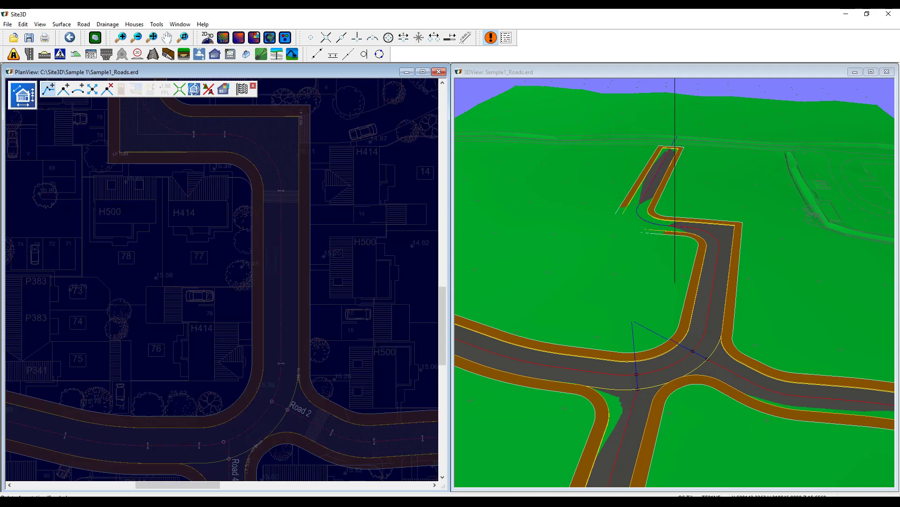
scroll(161, 201, up, 5)
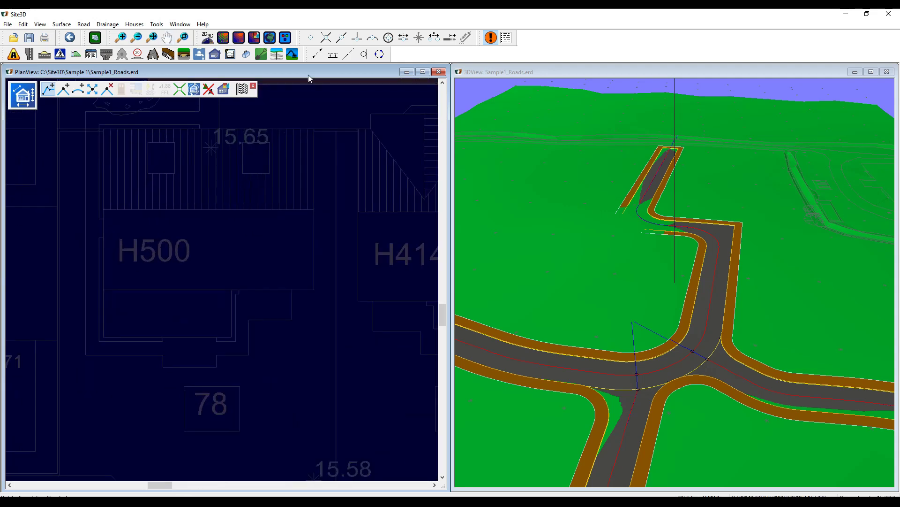
click(311, 37)
click(103, 128)
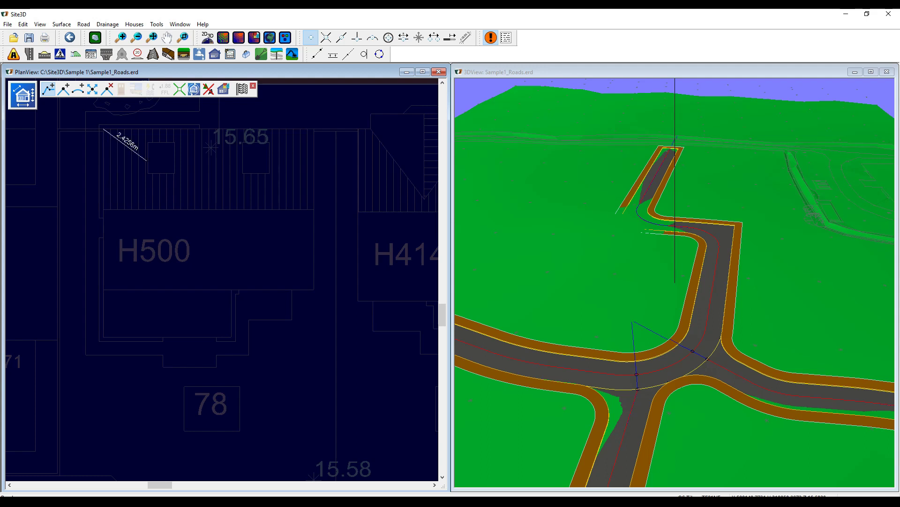
click(313, 128)
click(314, 289)
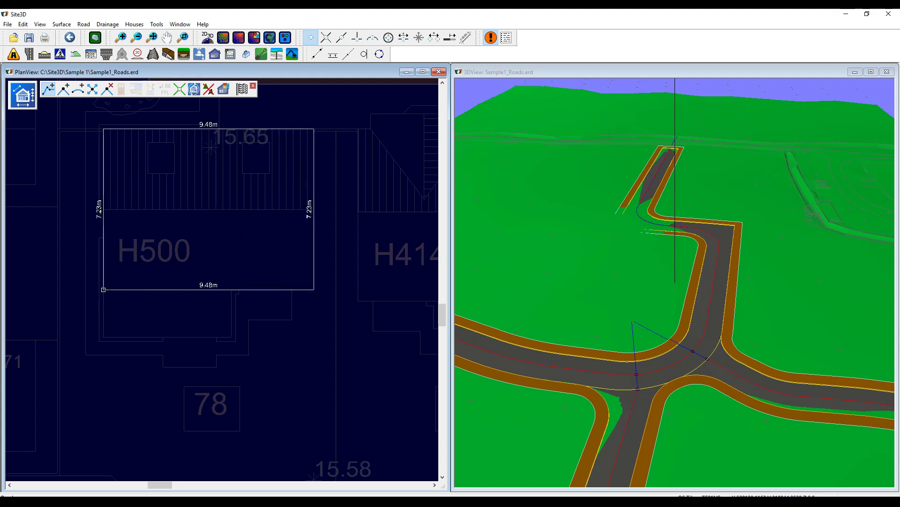
click(103, 289)
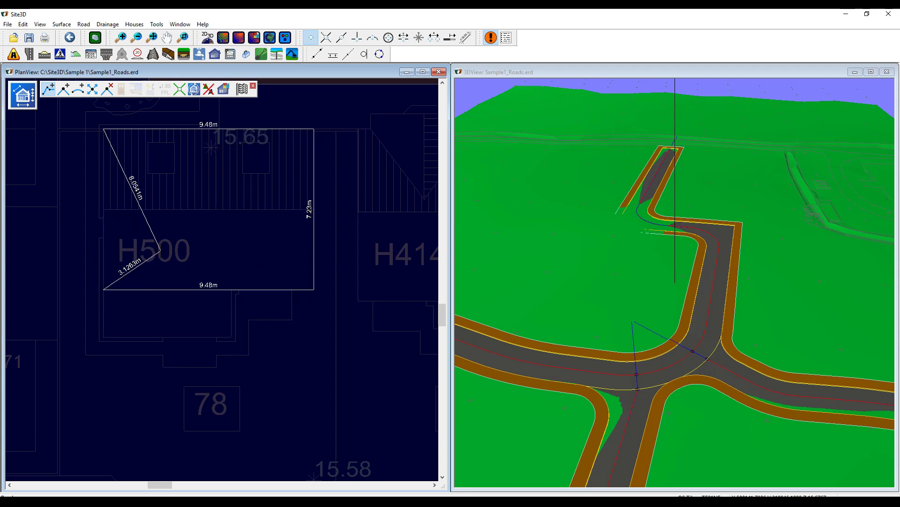
right_click(163, 234)
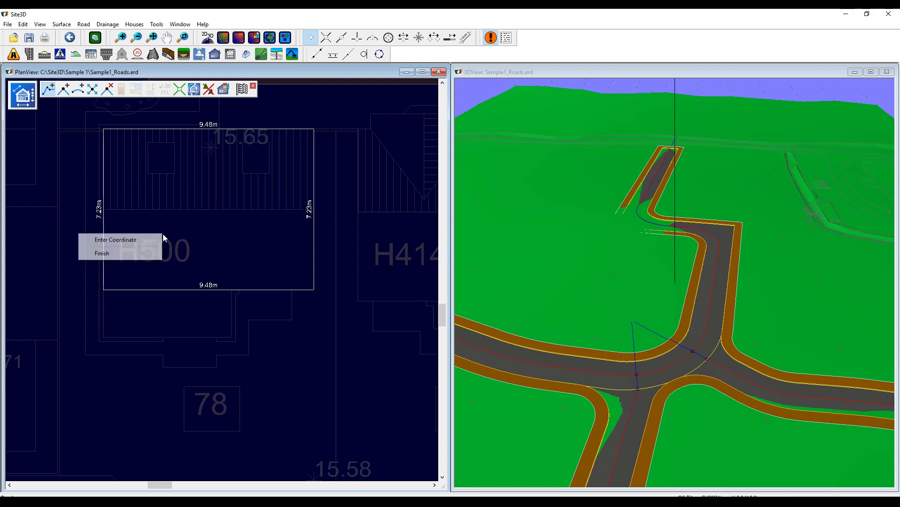
click(138, 250)
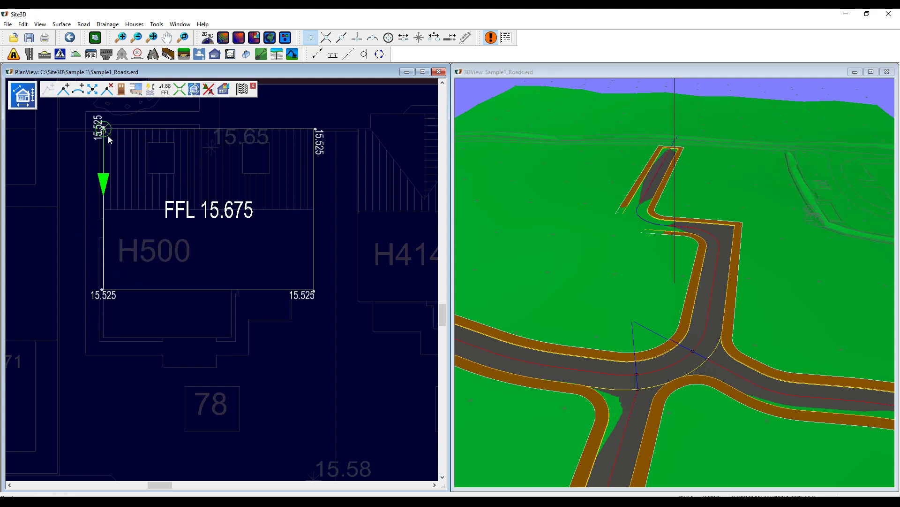
Make the house face its top edge and add a Front Door at that edge's midpoint
click(193, 91)
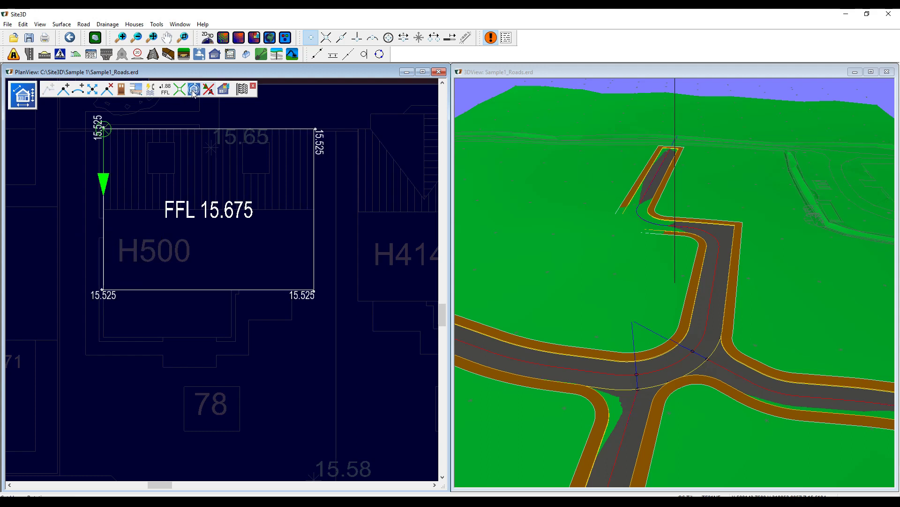
click(195, 129)
scroll(150, 165, up, 3)
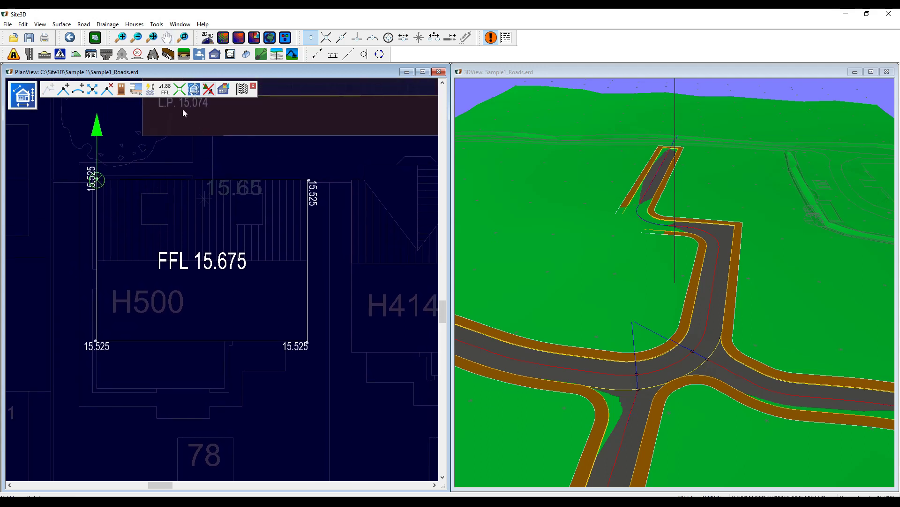
click(122, 89)
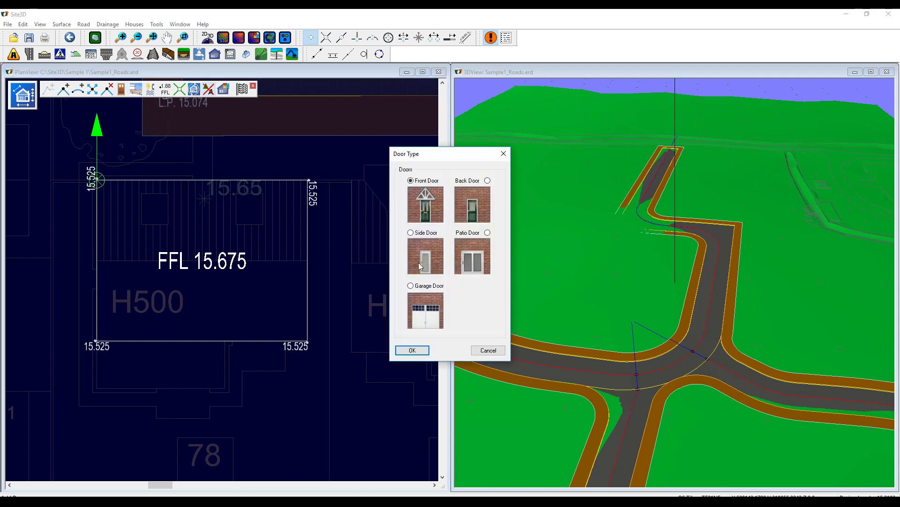
click(412, 351)
click(403, 37)
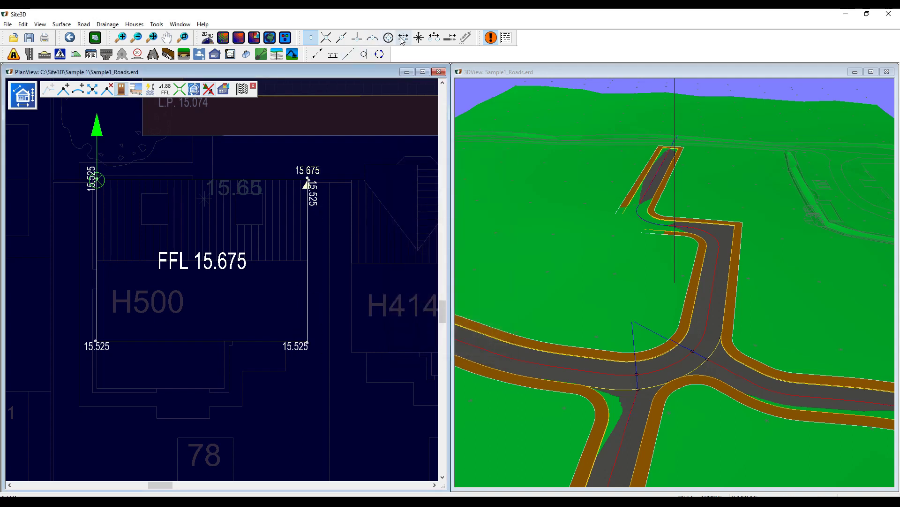
click(203, 180)
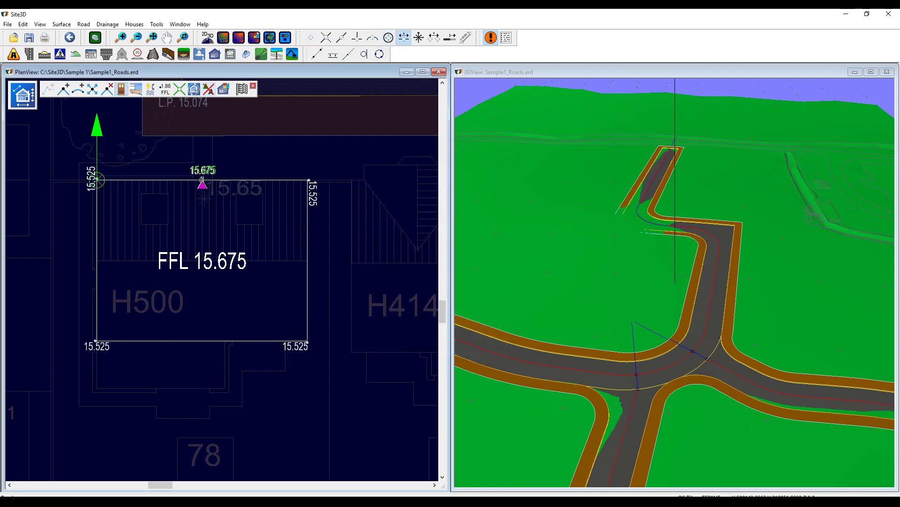
click(404, 37)
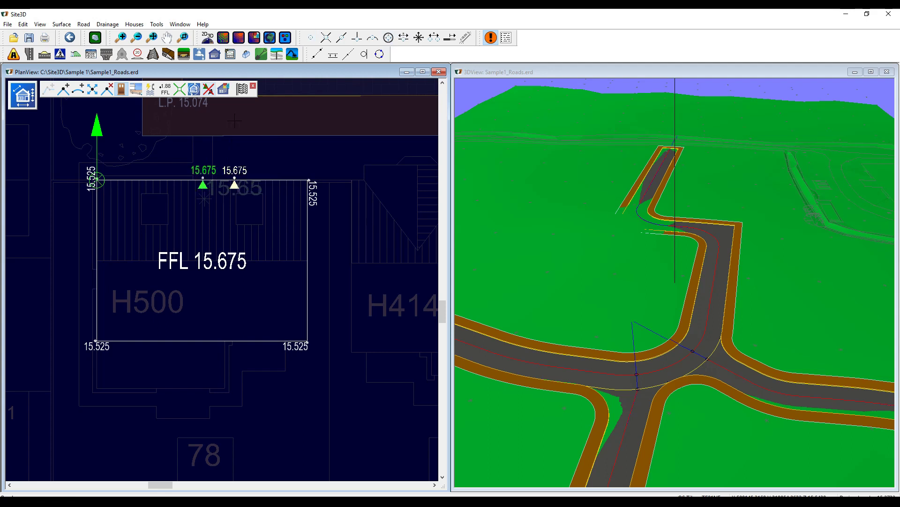
Add a Patio Door on the bottom edge and finish placing doors
click(121, 89)
click(474, 254)
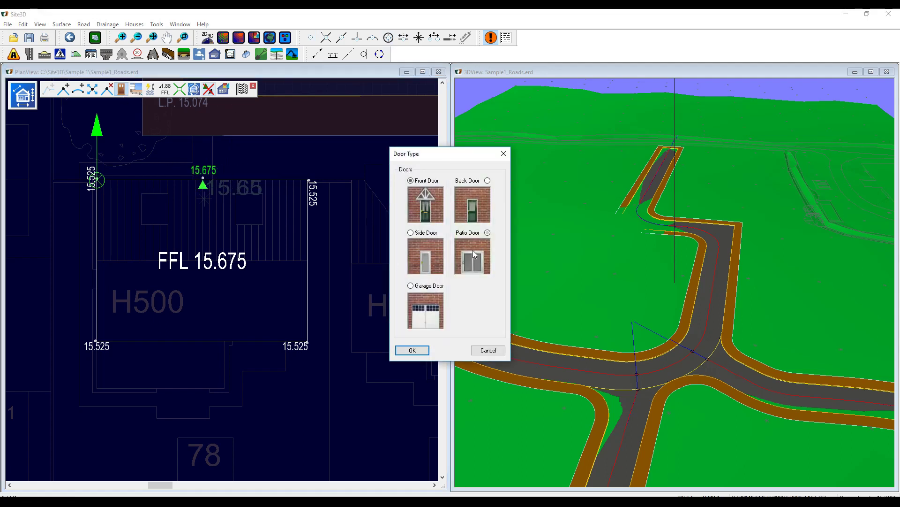
click(412, 351)
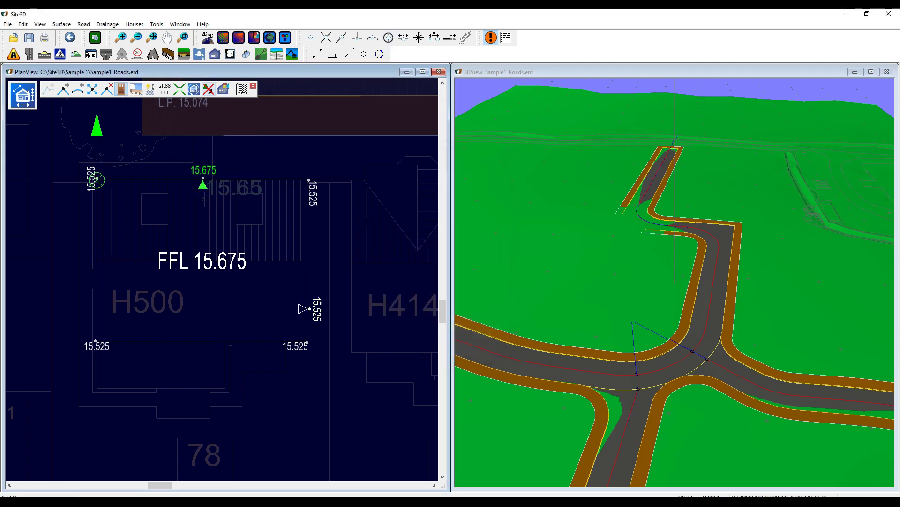
click(403, 37)
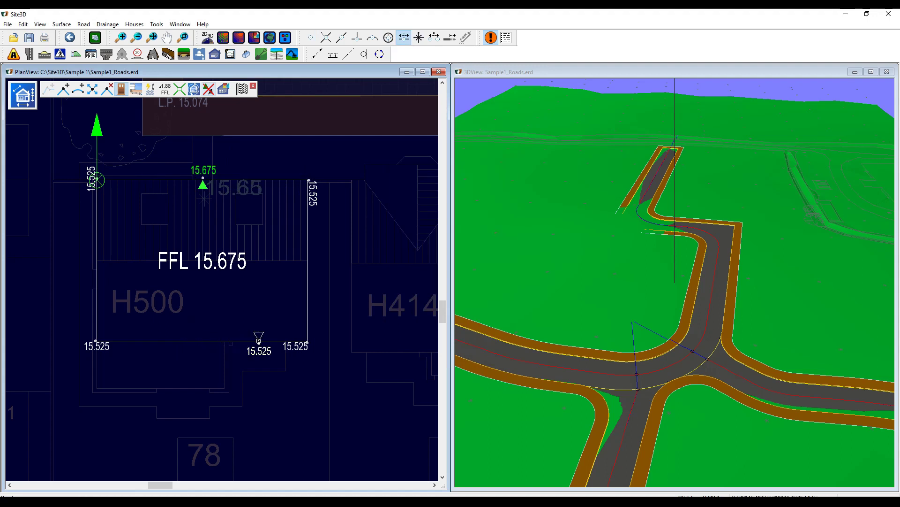
click(259, 341)
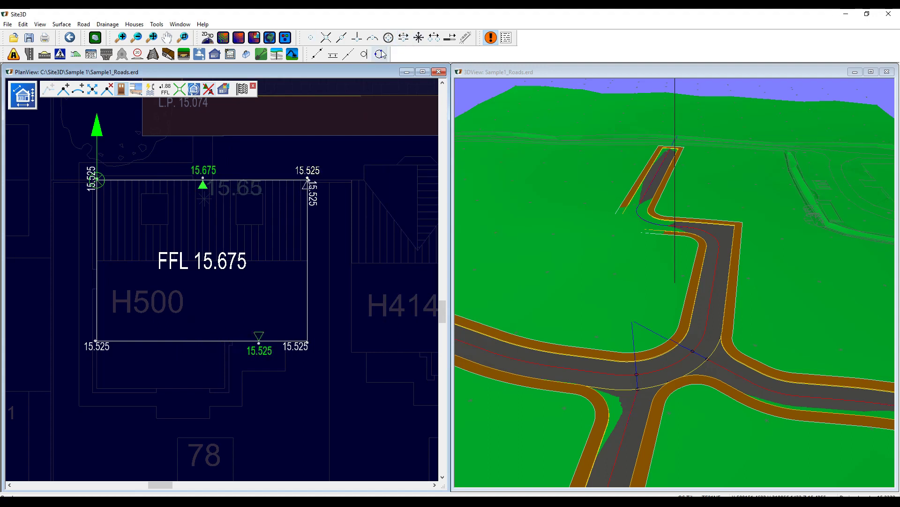
right_click(99, 237)
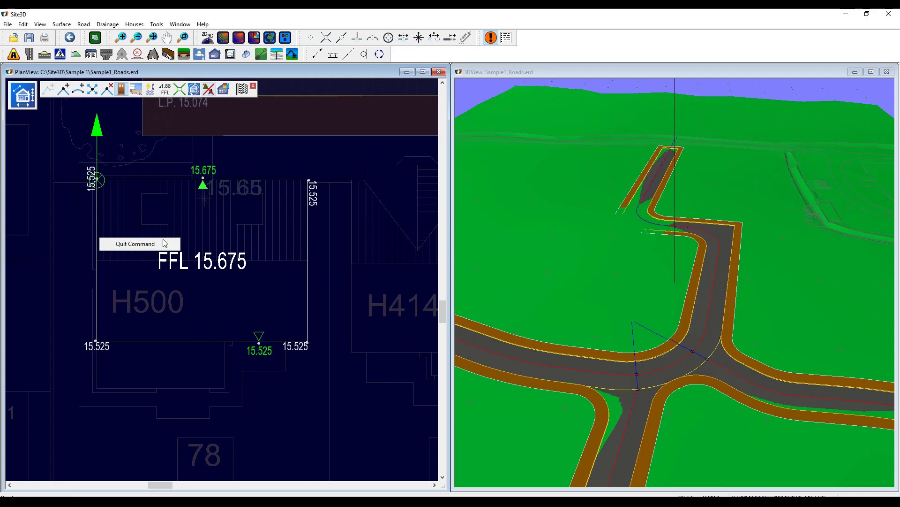
click(136, 244)
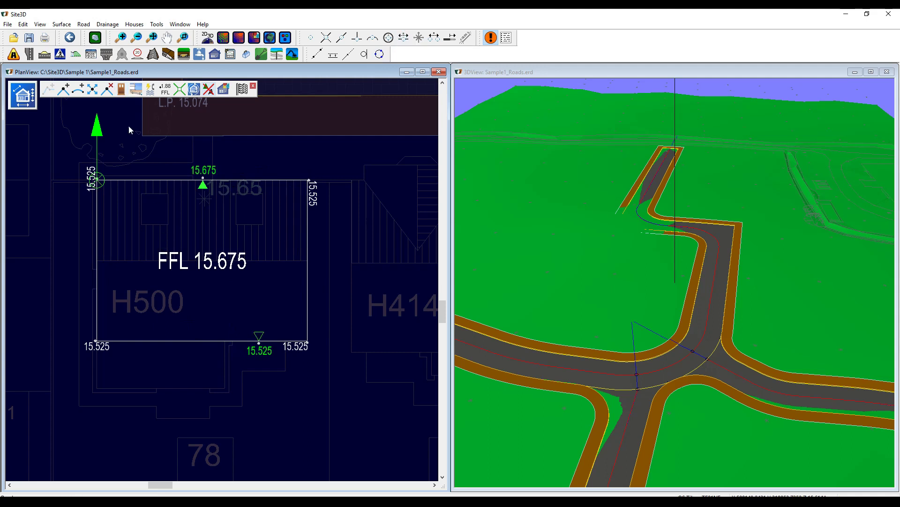
Apply the template changes and name the building H500 in Building Properties
click(242, 90)
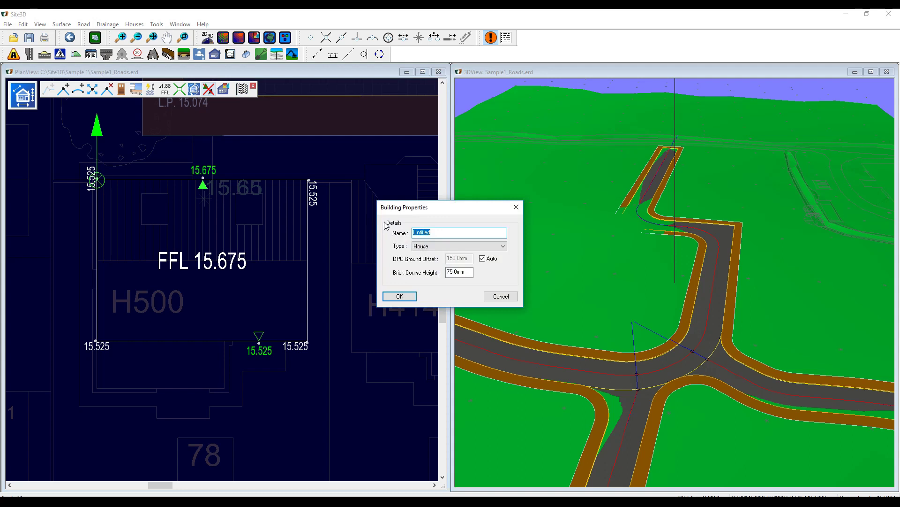
text(H500)
click(399, 296)
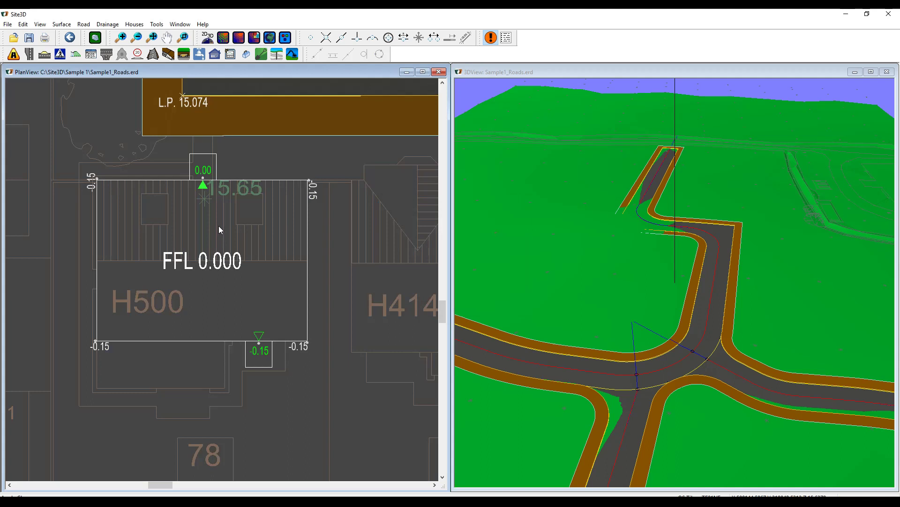
Delete the template house from the plan
click(216, 56)
click(121, 89)
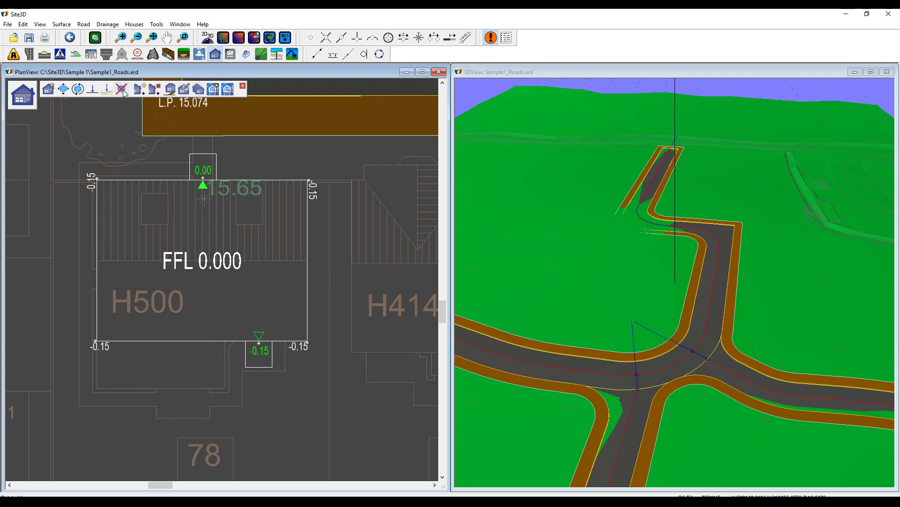
click(193, 246)
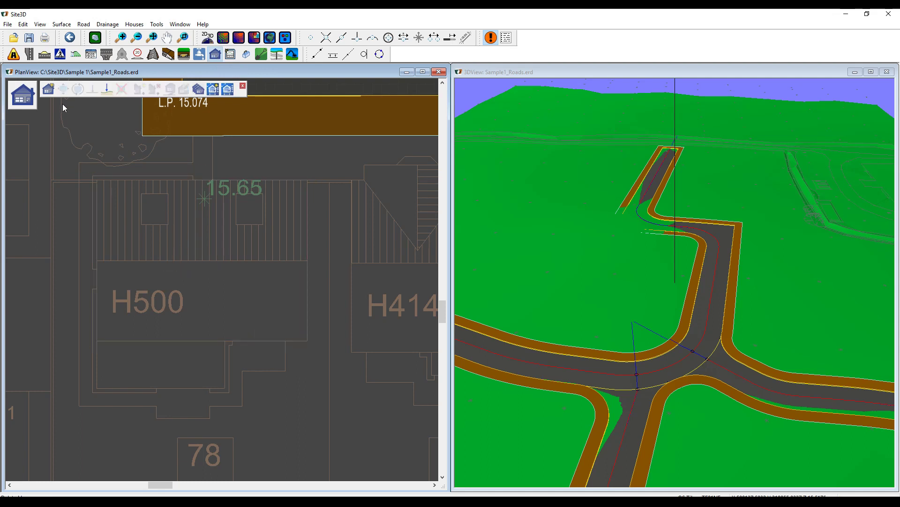
Place the saved H500 house on its plot corner with point snap
click(49, 91)
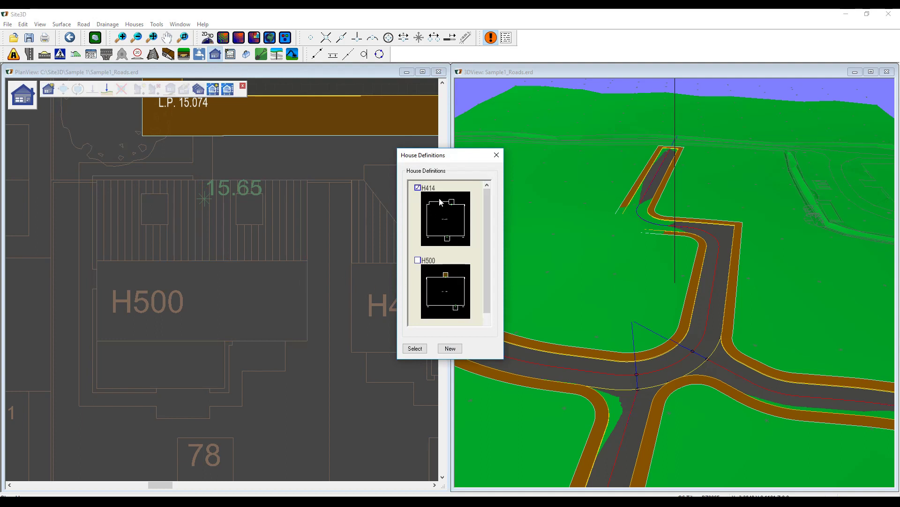
click(418, 261)
click(414, 349)
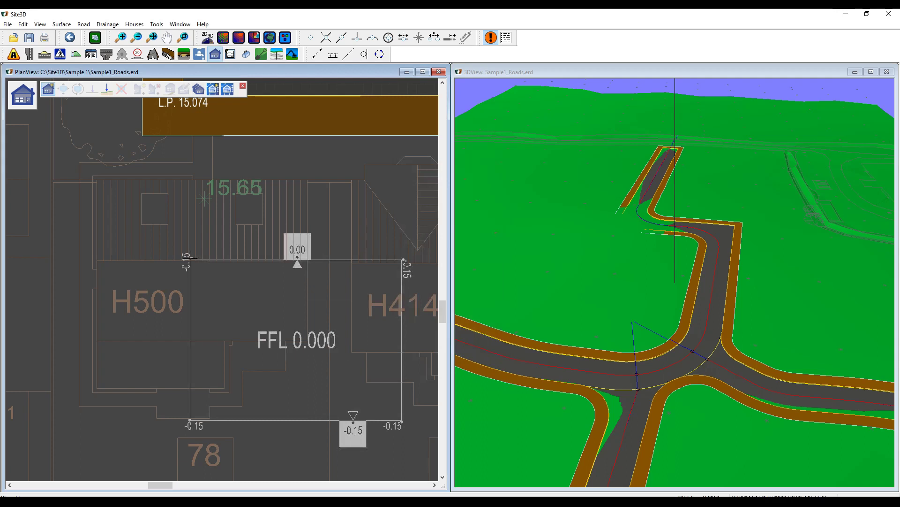
click(312, 38)
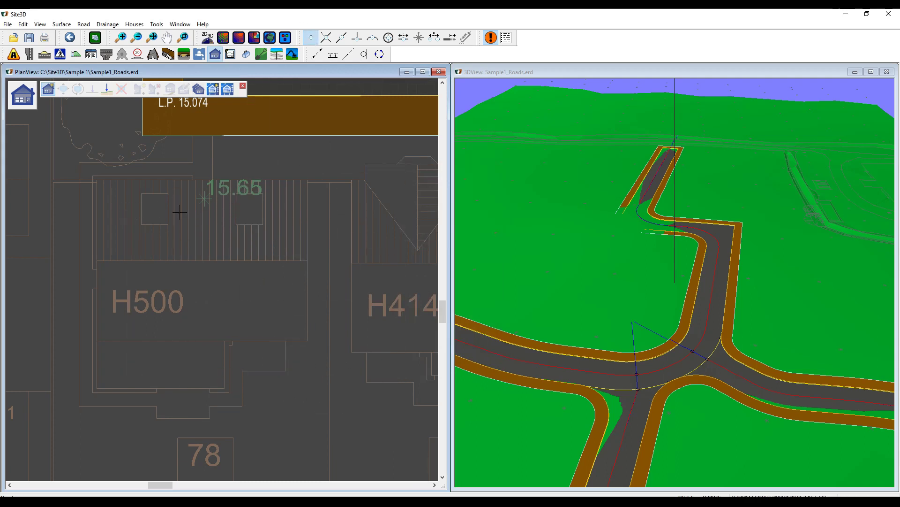
click(96, 180)
Cancel the pending house placement and zoom in close on the H500 pad
scroll(135, 240, down, 3)
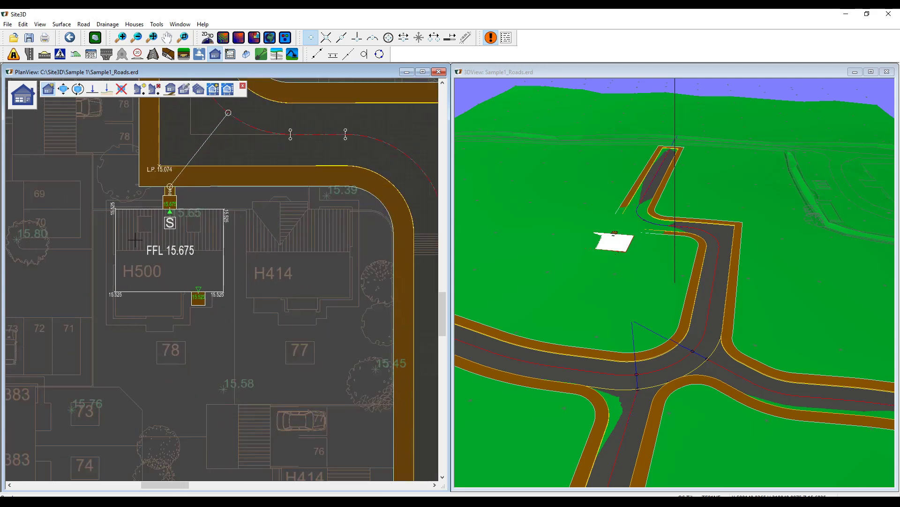
scroll(135, 240, up, 1)
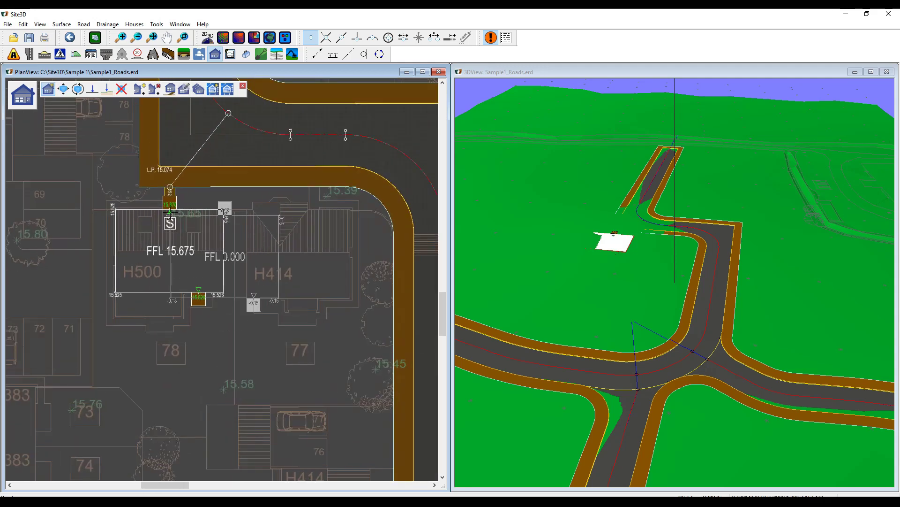
right_click(158, 217)
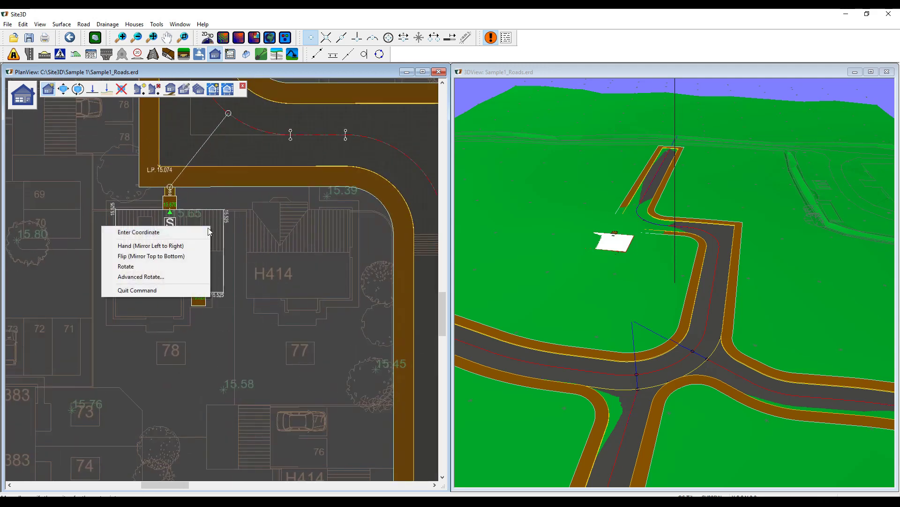
click(175, 289)
scroll(172, 216, up, 2)
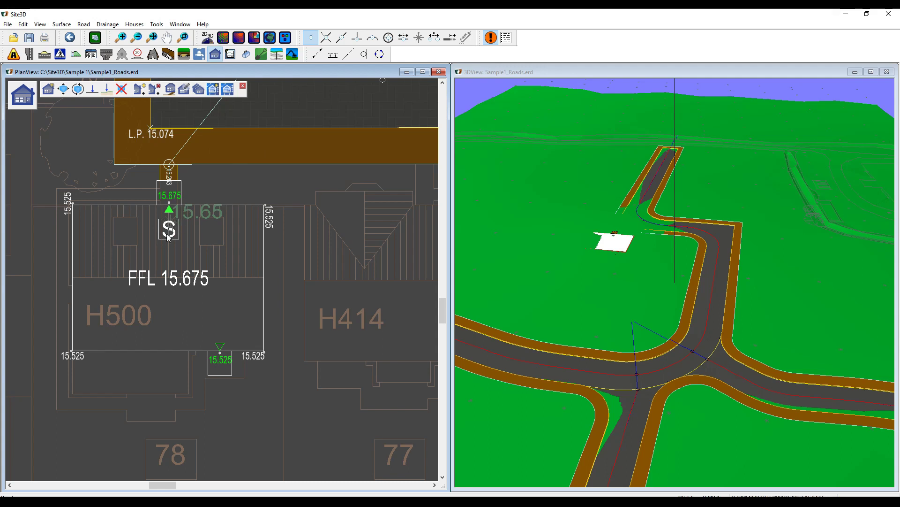
scroll(171, 229, up, 3)
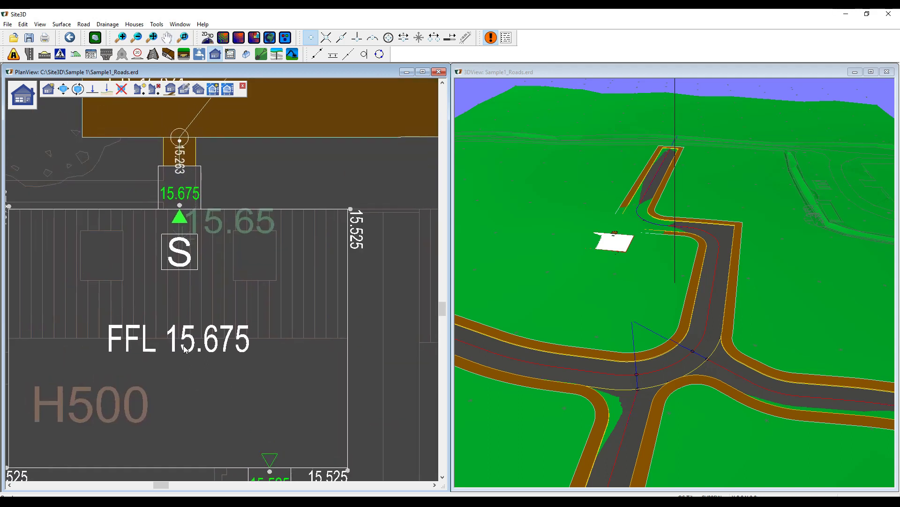
scroll(182, 146, up, 1)
scroll(183, 146, up, 1)
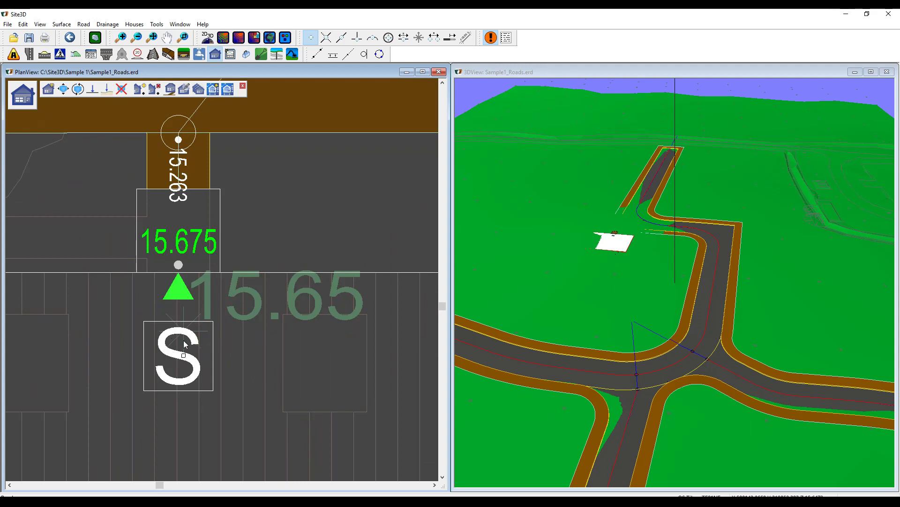
scroll(170, 347, down, 3)
scroll(229, 261, up, 1)
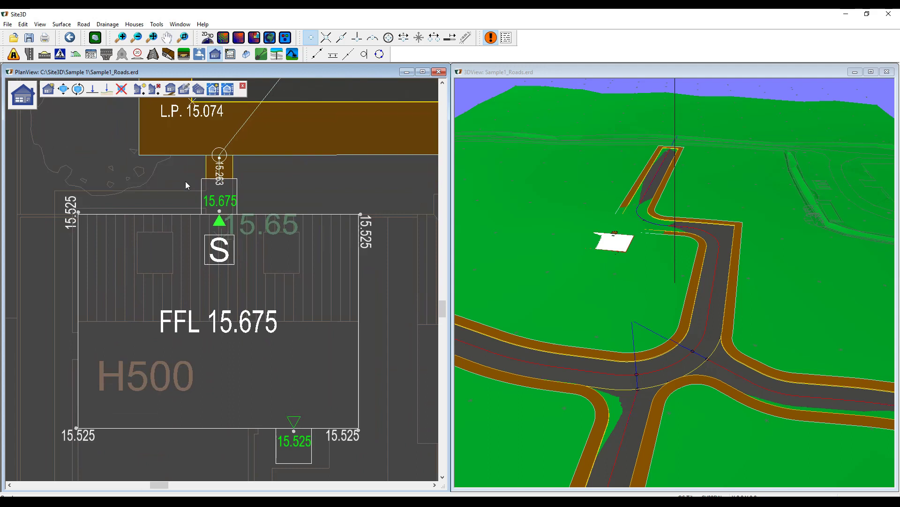
Lower the H500 house's FFL to 15.3 in the House FFL dialog
click(93, 89)
click(211, 281)
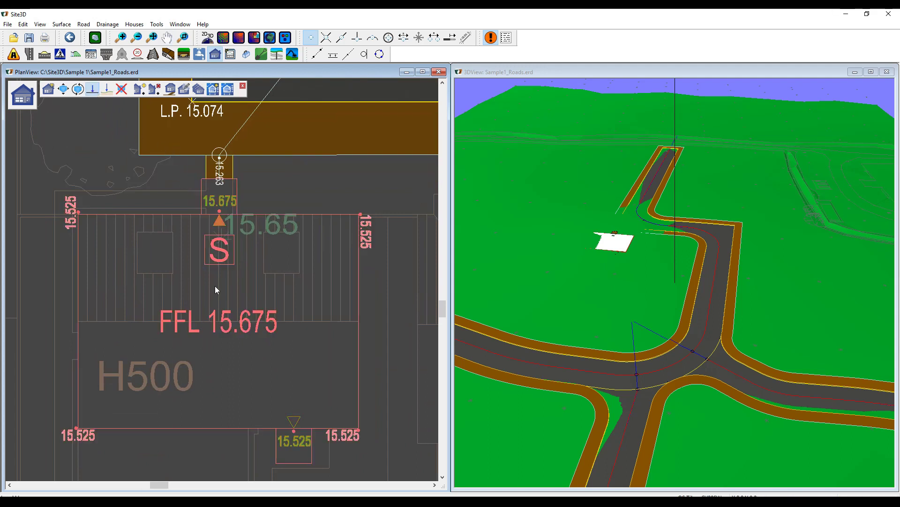
click(215, 286)
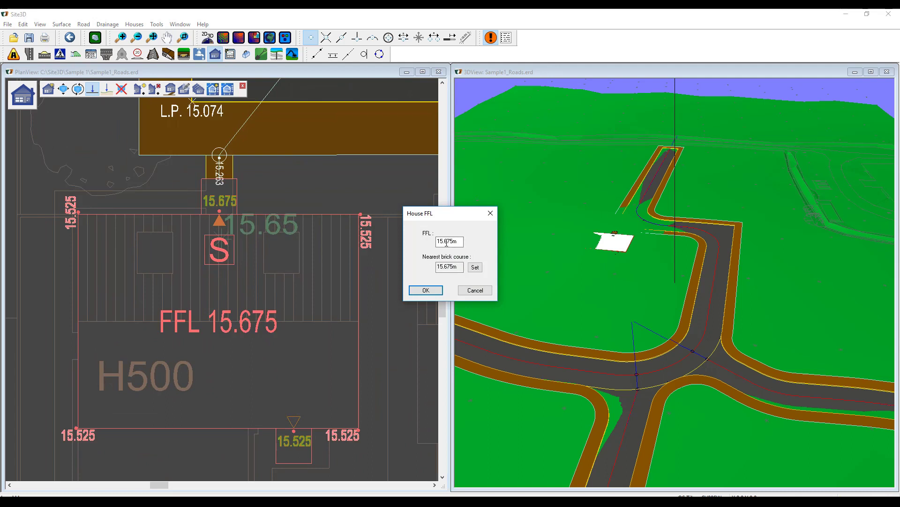
drag(446, 241, 458, 242)
text(2)
drag(443, 268, 456, 267)
drag(444, 240, 456, 242)
text(3)
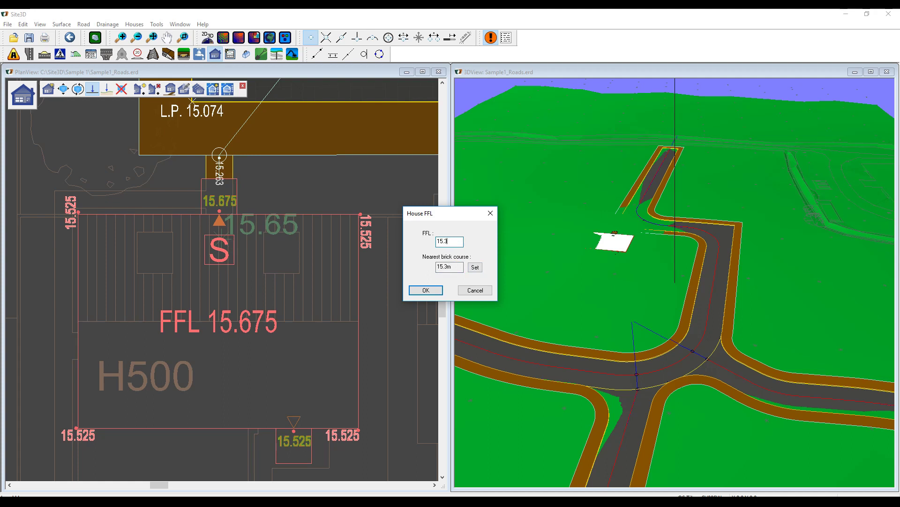
click(433, 290)
Close the House FFL dialog unchanged and end the Level House command
click(312, 282)
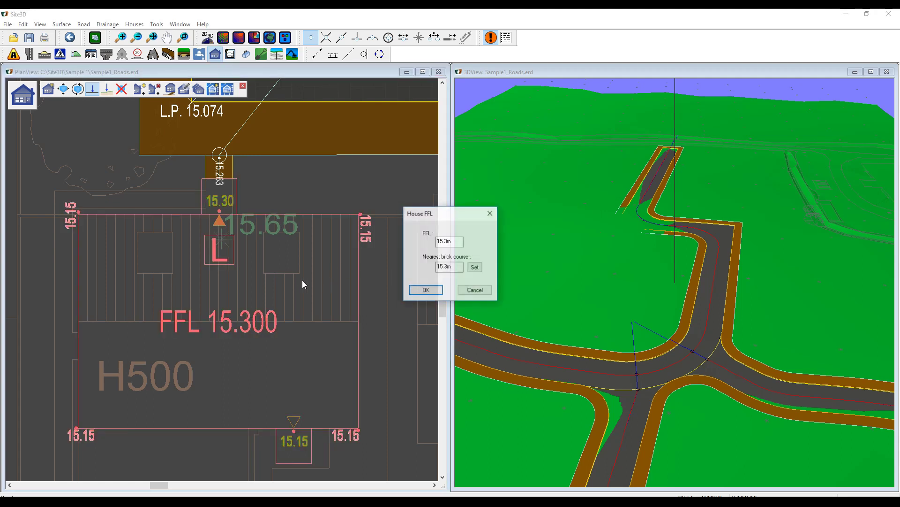
click(474, 290)
right_click(274, 266)
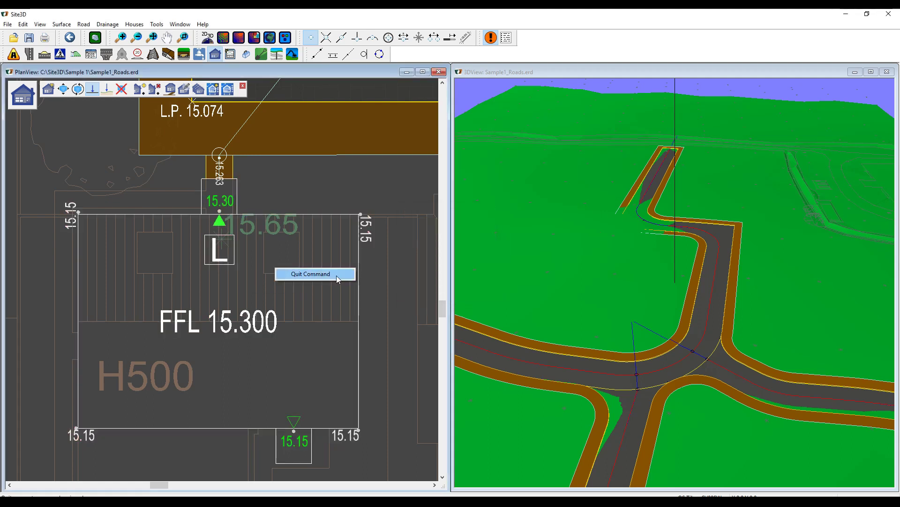
click(336, 275)
middle_drag(342, 319, 338, 294)
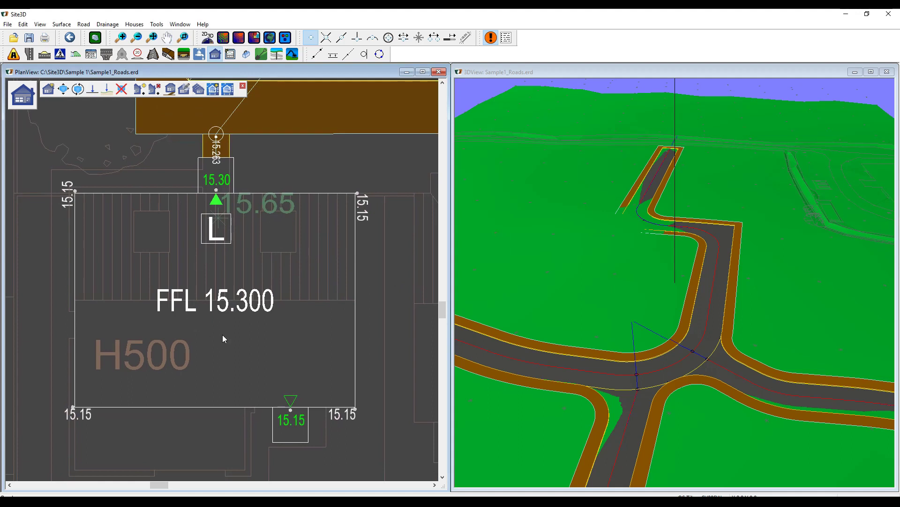
Pan, zoom and orbit the 3D view onto the white H500 house slab
scroll(208, 339, down, 3)
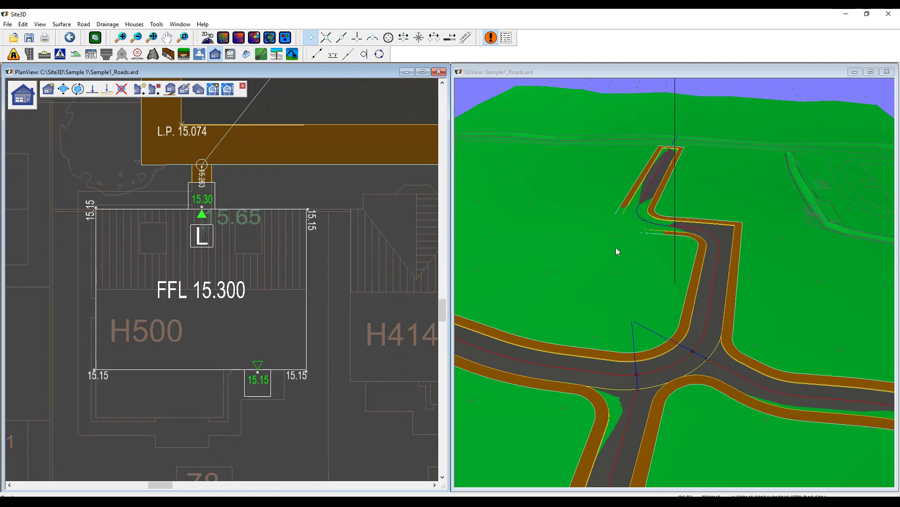
click(499, 72)
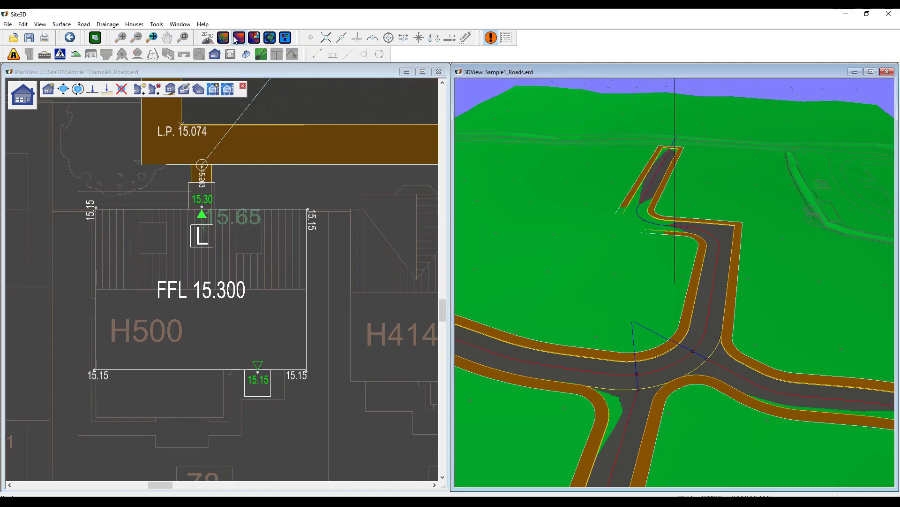
middle_drag(644, 260, 684, 302)
scroll(684, 302, up, 1)
scroll(684, 305, up, 6)
drag(660, 316, 751, 328)
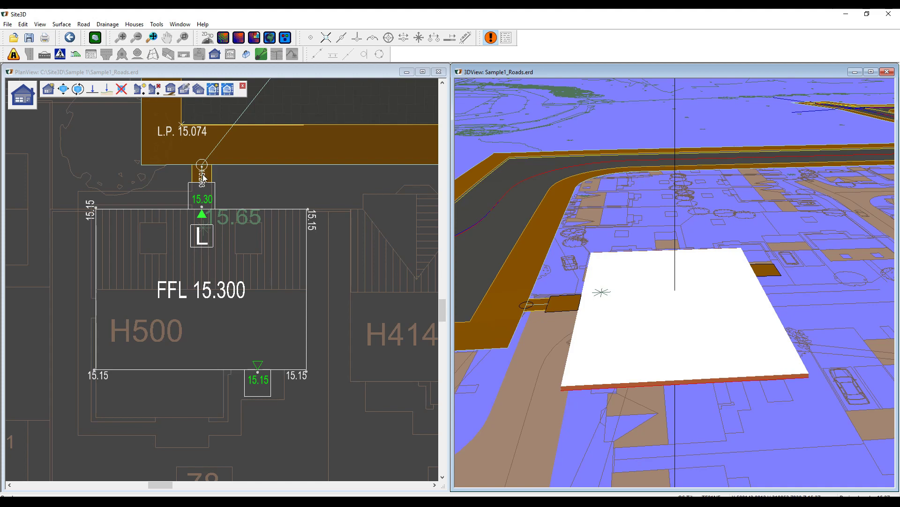
scroll(204, 221, down, 2)
middle_drag(287, 216, 213, 223)
scroll(213, 223, down, 2)
Pick the H500 house definition and switch to rotating it along Road 2
scroll(280, 247, down, 1)
middle_drag(286, 253, 206, 218)
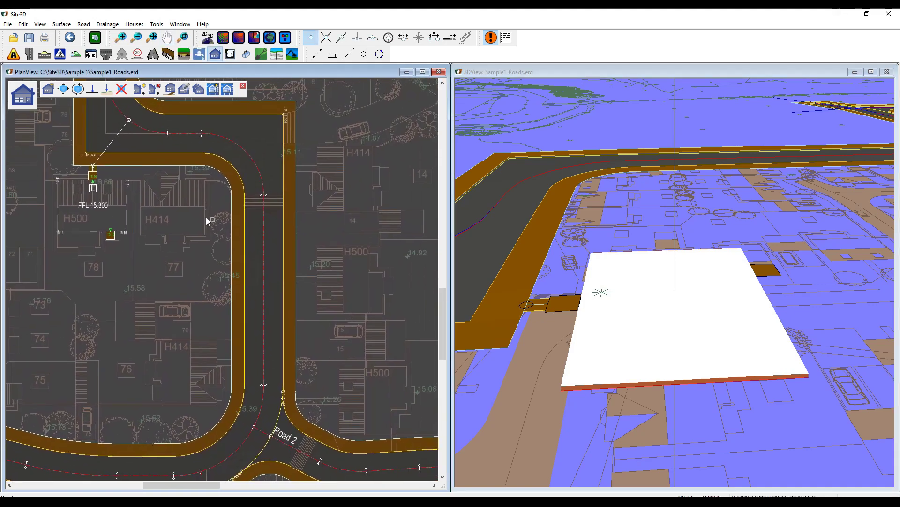
click(49, 89)
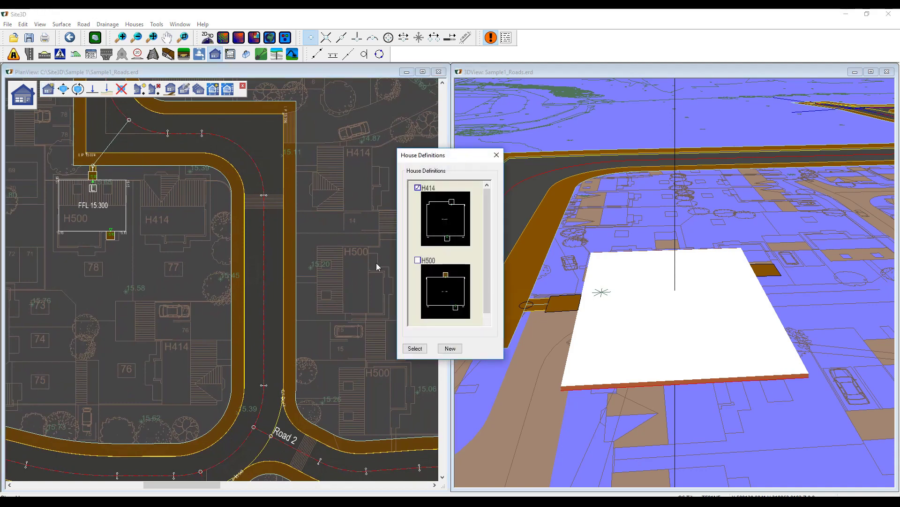
click(418, 260)
click(415, 348)
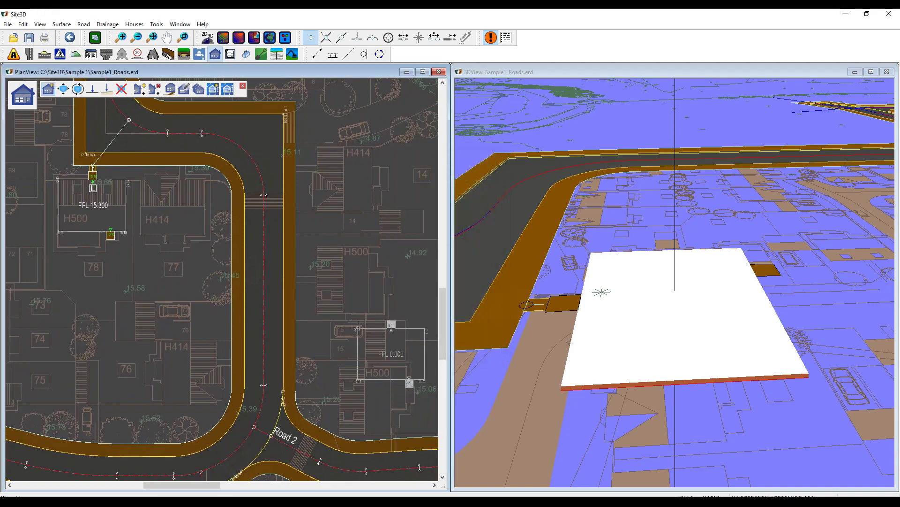
right_click(328, 272)
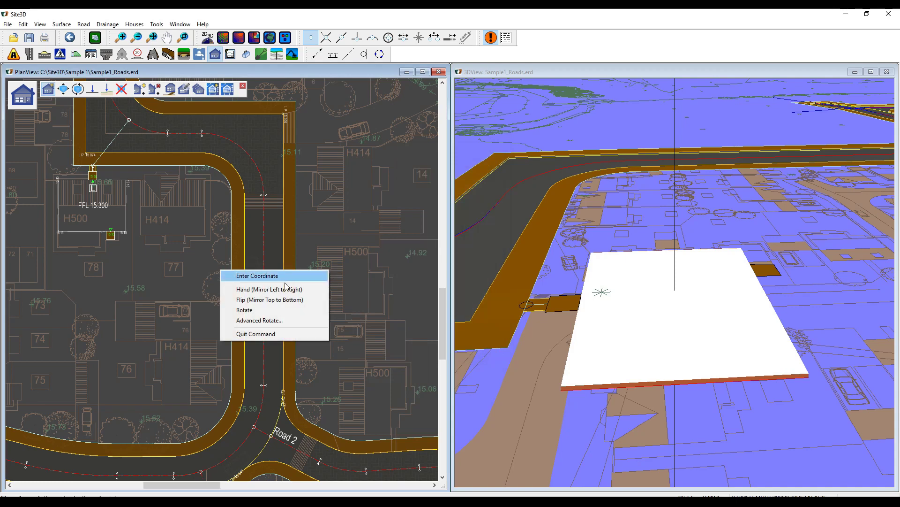
click(274, 310)
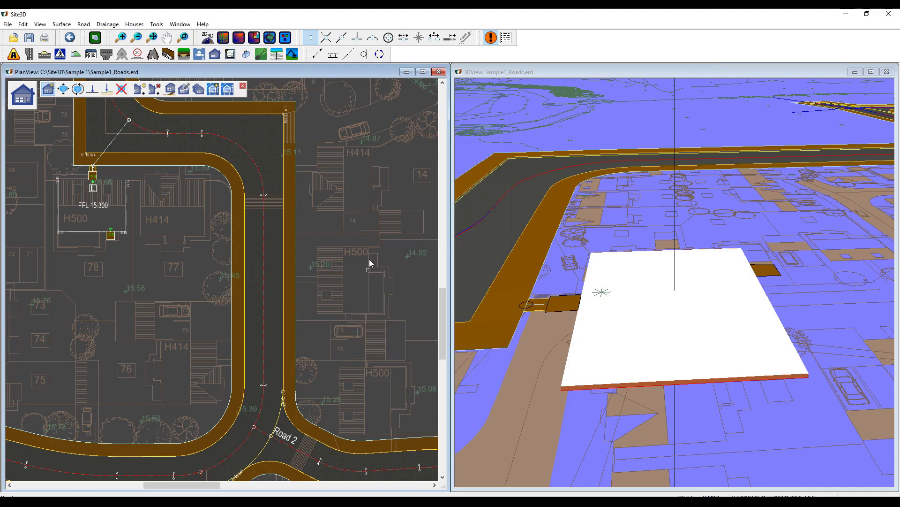
Place two rotated H500 pads at FFL 15.150 on plots east of Road 2
click(319, 311)
middle_drag(320, 324, 326, 251)
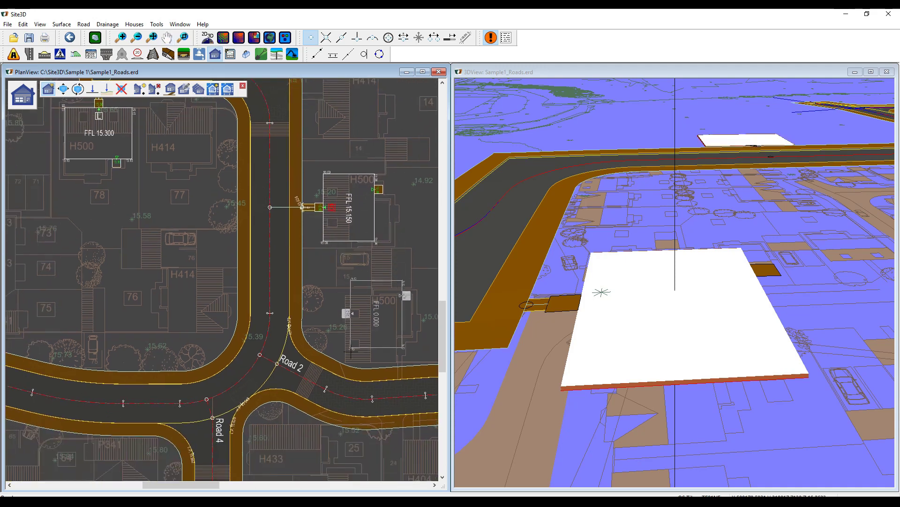
click(346, 363)
right_click(327, 288)
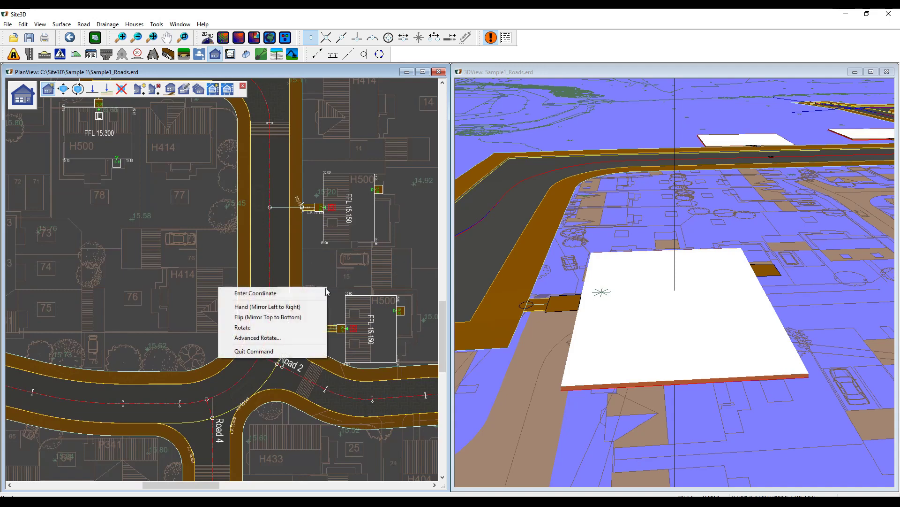
click(292, 351)
middle_drag(315, 293, 324, 335)
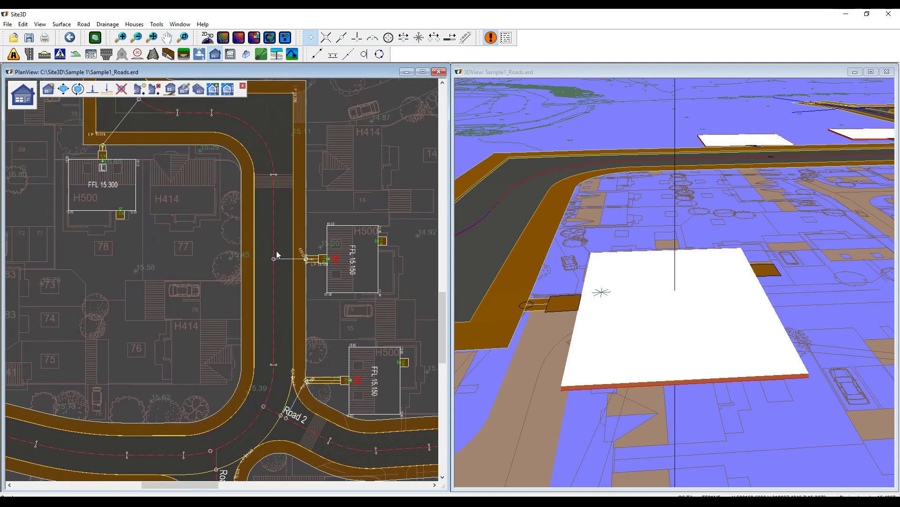
Place an H414 house pad beside the H500 pad
click(48, 89)
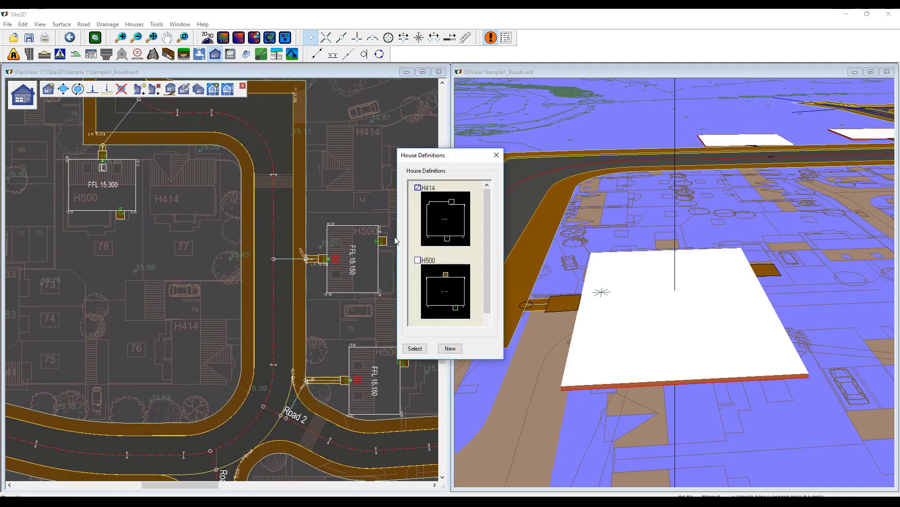
click(416, 348)
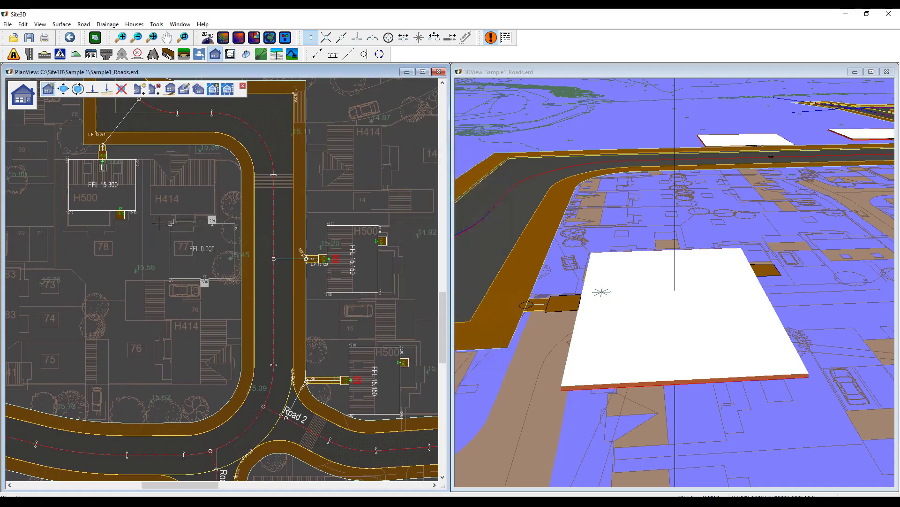
scroll(150, 160, up, 3)
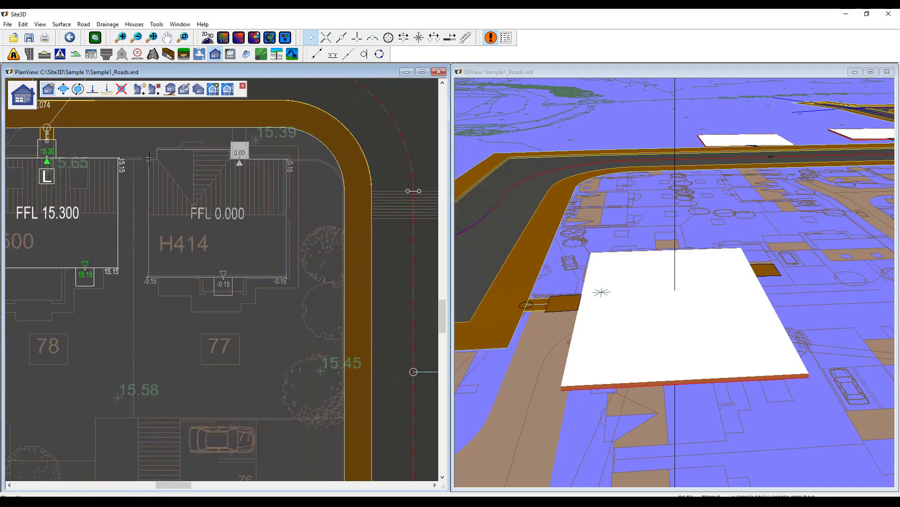
click(146, 158)
scroll(188, 231, down, 2)
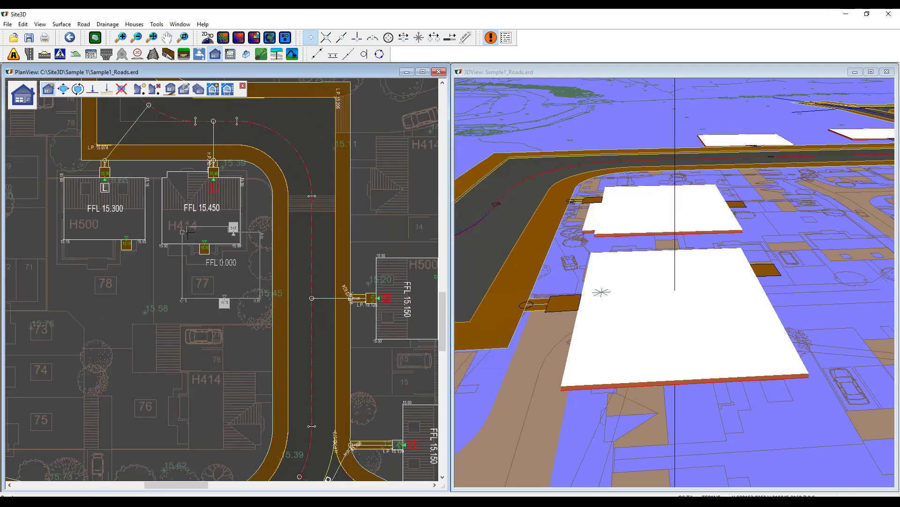
middle_drag(187, 232, 129, 229)
scroll(143, 182, down, 1)
Rotate the next H414 pad to face the road and place it in lot 14
right_click(230, 192)
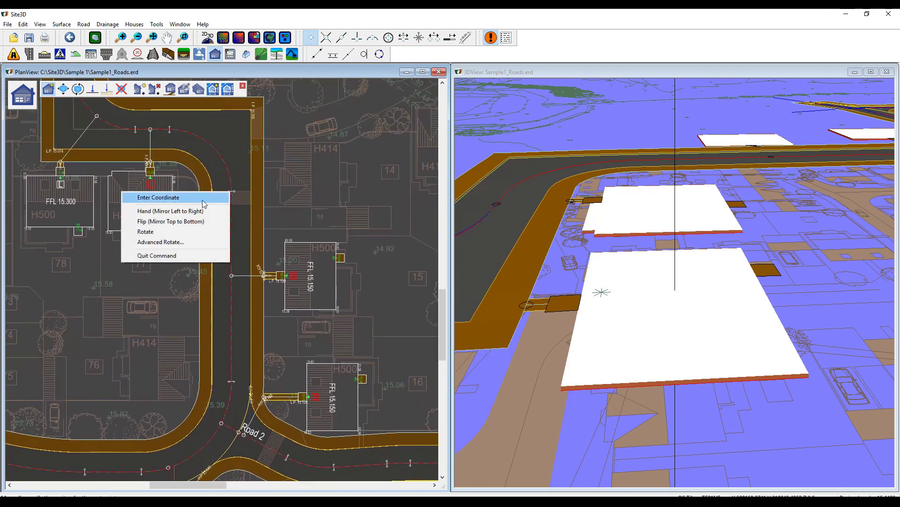
click(172, 232)
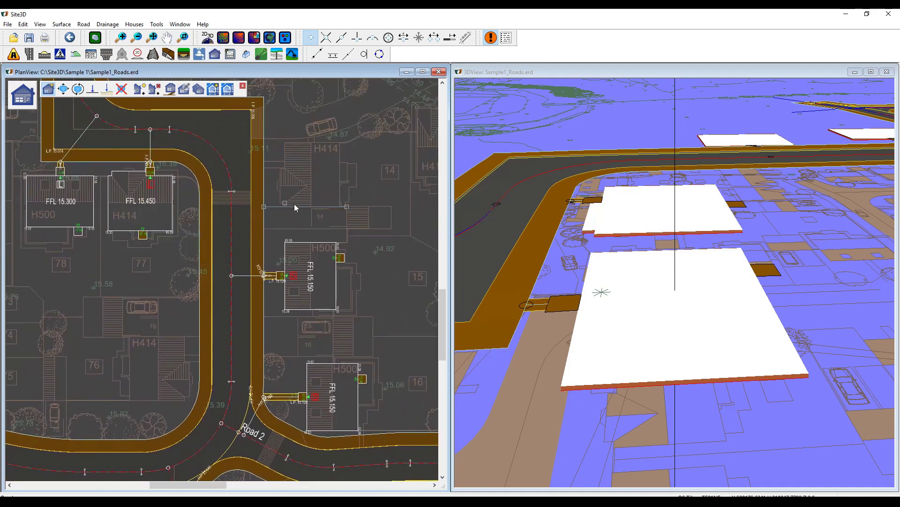
click(330, 165)
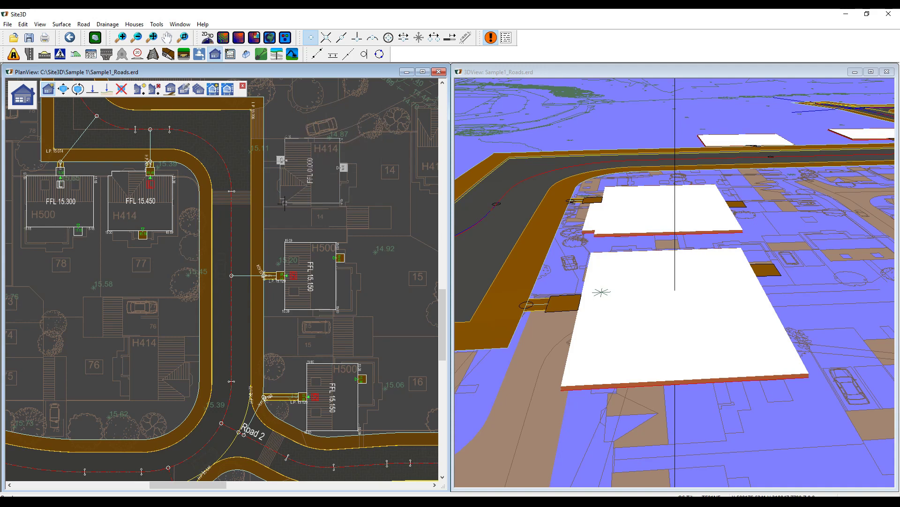
click(285, 206)
middle_drag(189, 318, 208, 230)
Rotate another H414 pad, cancel that preview, and pick up an H414 house at lot 76
right_click(170, 299)
click(112, 340)
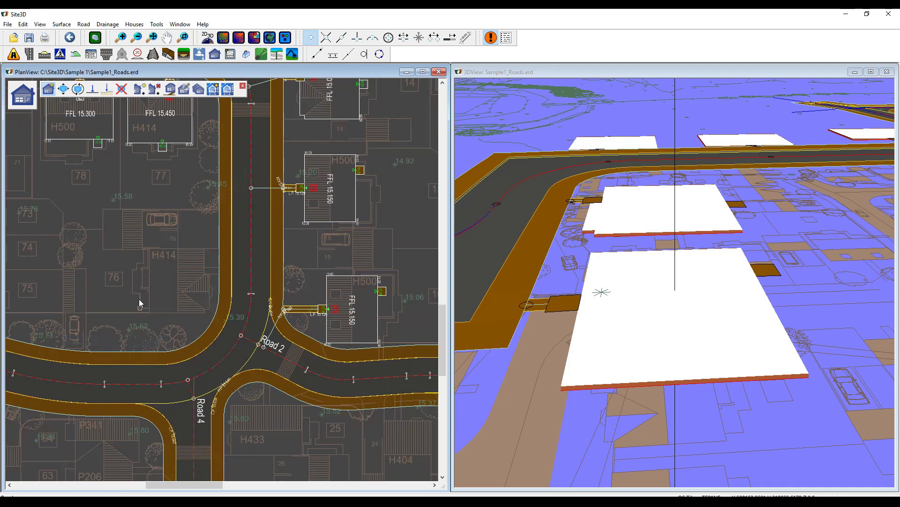
click(139, 299)
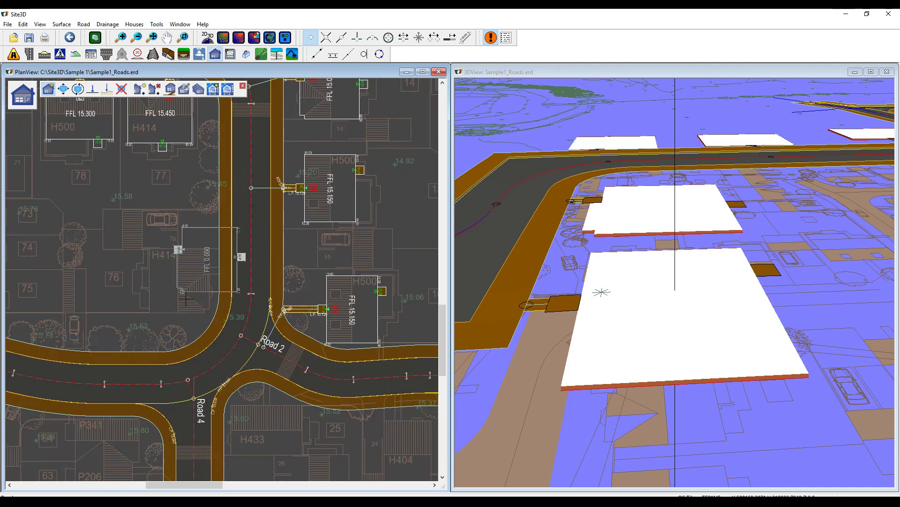
right_click(185, 298)
click(131, 339)
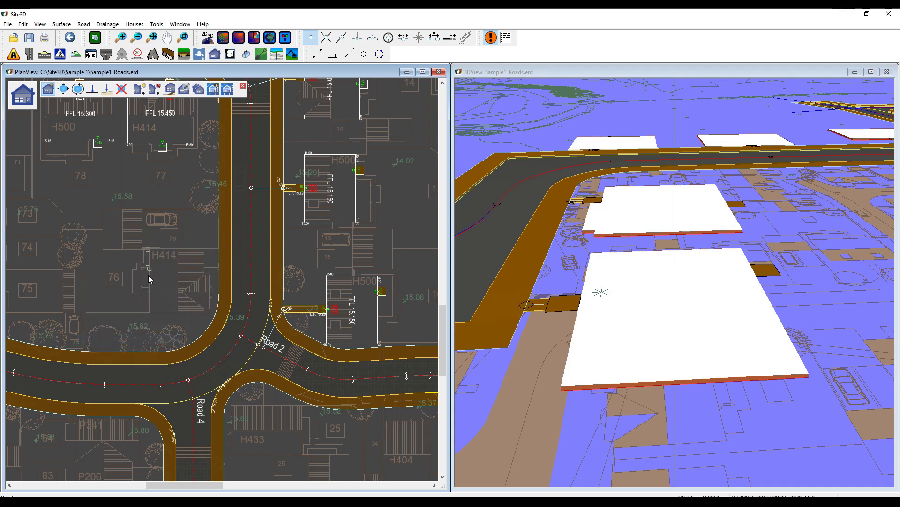
click(159, 292)
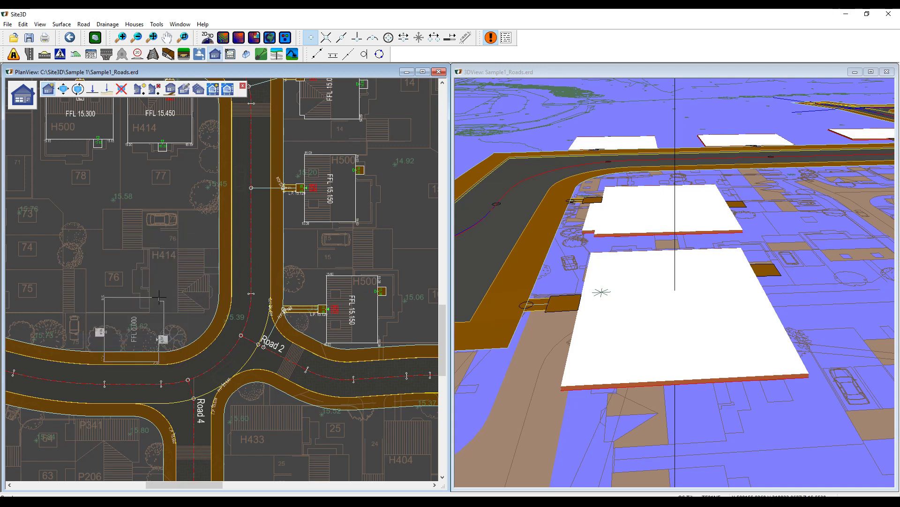
Place the H414 house mirrored left to right in lot 76 beside Road 2, at FFL 15.525
scroll(203, 253, up, 2)
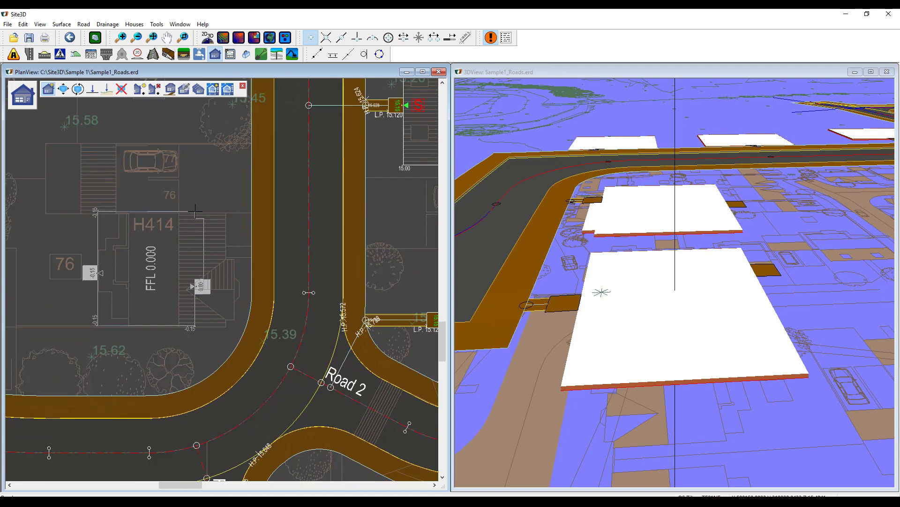
right_click(195, 211)
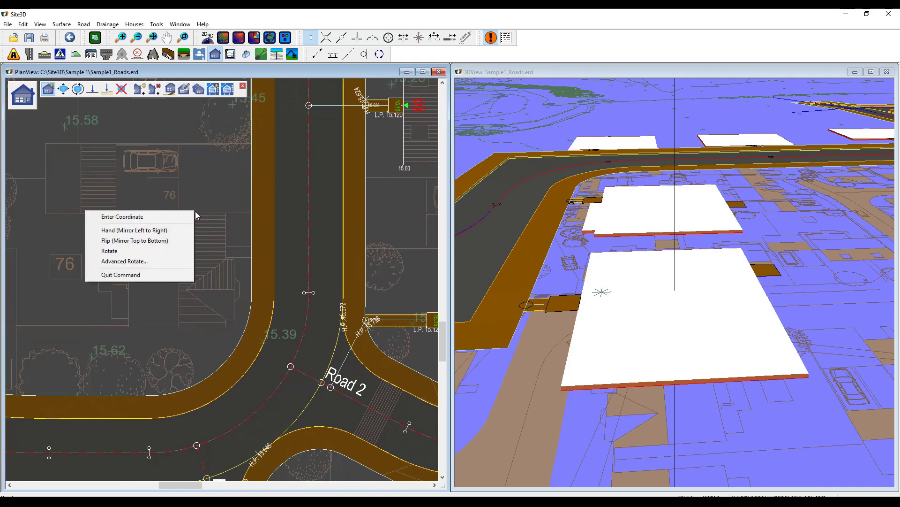
click(167, 230)
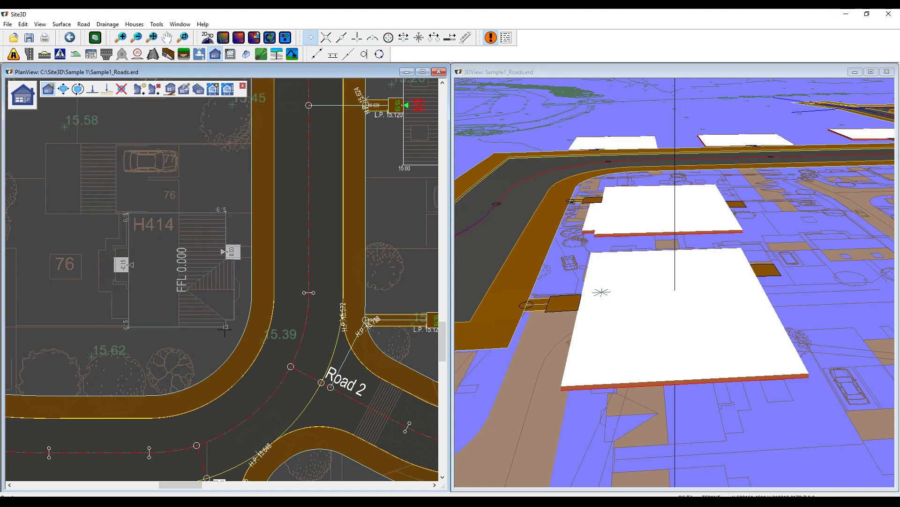
click(225, 328)
right_click(88, 270)
click(150, 332)
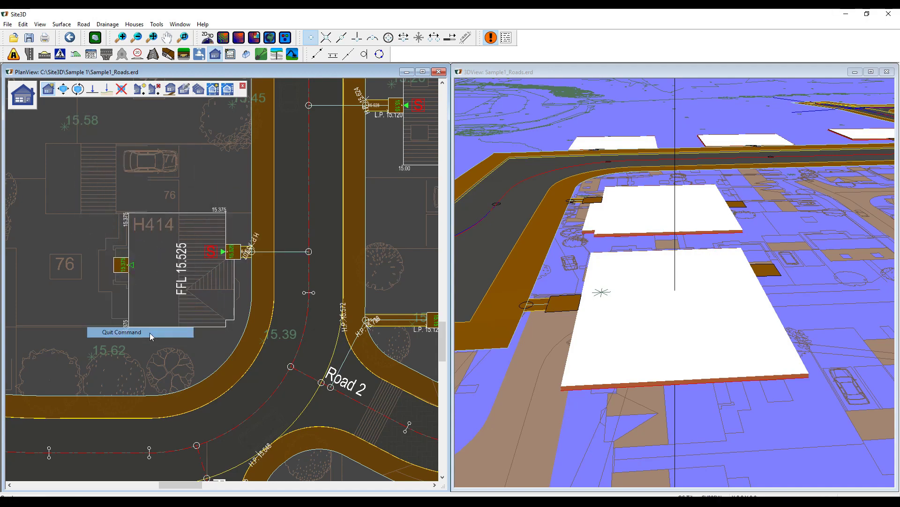
scroll(217, 279, down, 5)
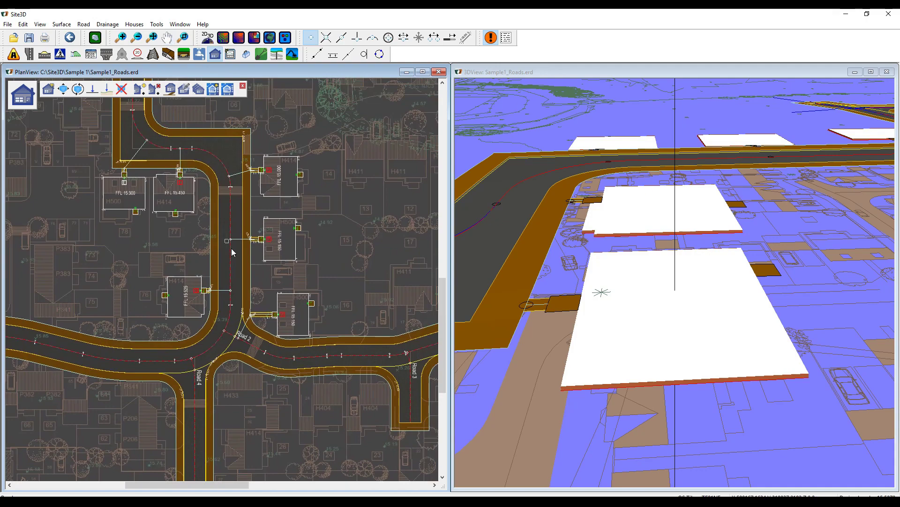
scroll(283, 187, up, 2)
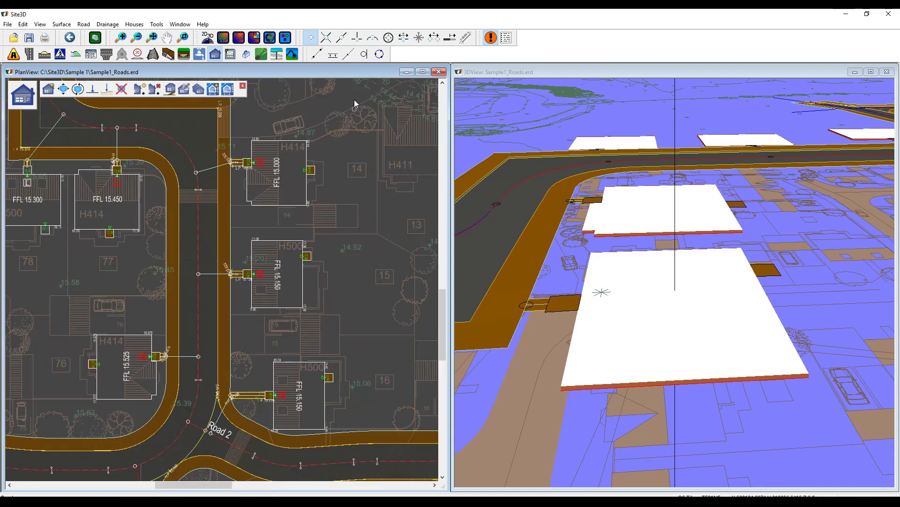
middle_drag(134, 213, 168, 191)
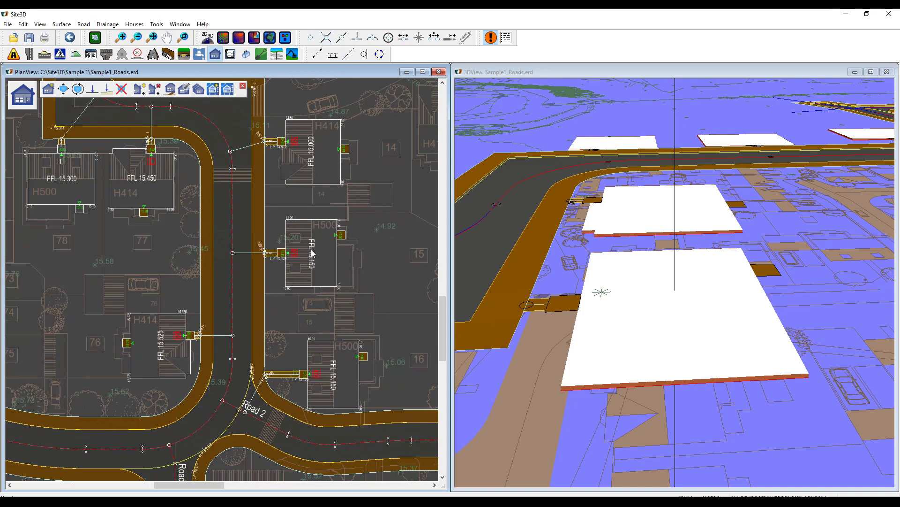
scroll(311, 252, up, 2)
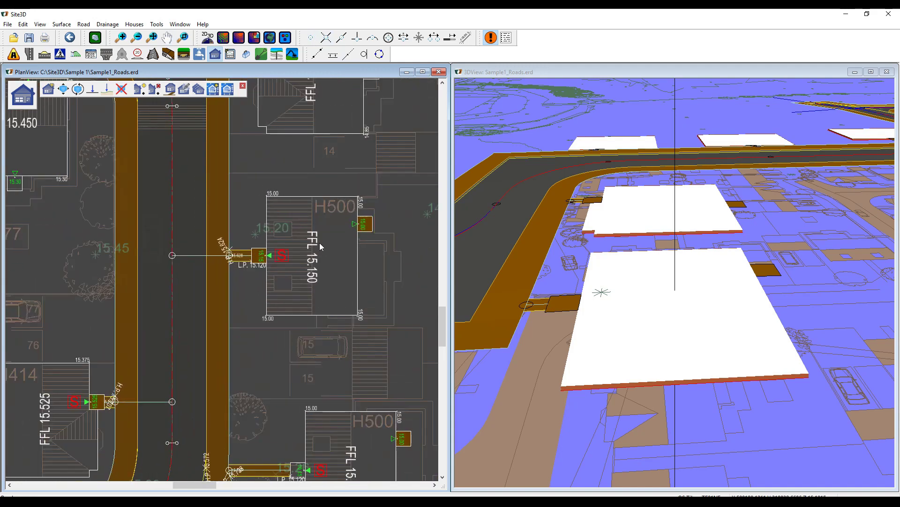
scroll(315, 265, up, 2)
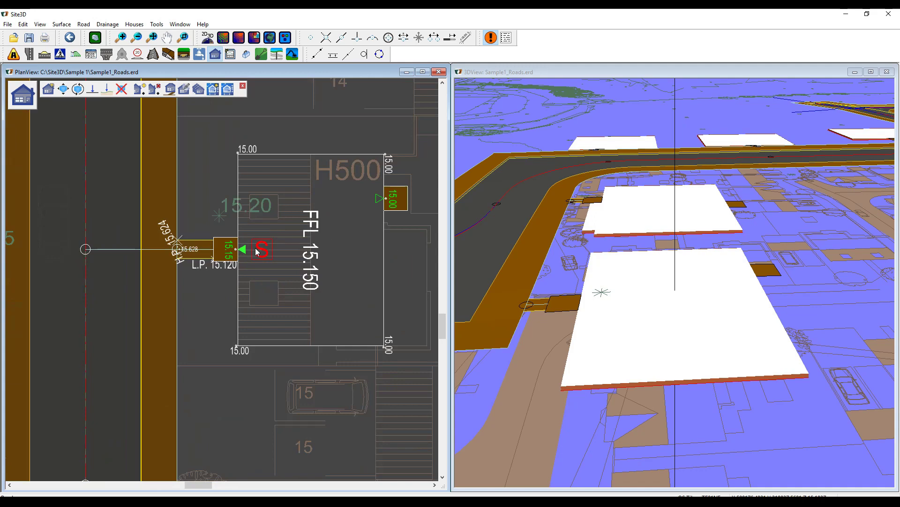
scroll(256, 249, down, 3)
middle_drag(143, 212, 337, 296)
scroll(104, 185, up, 3)
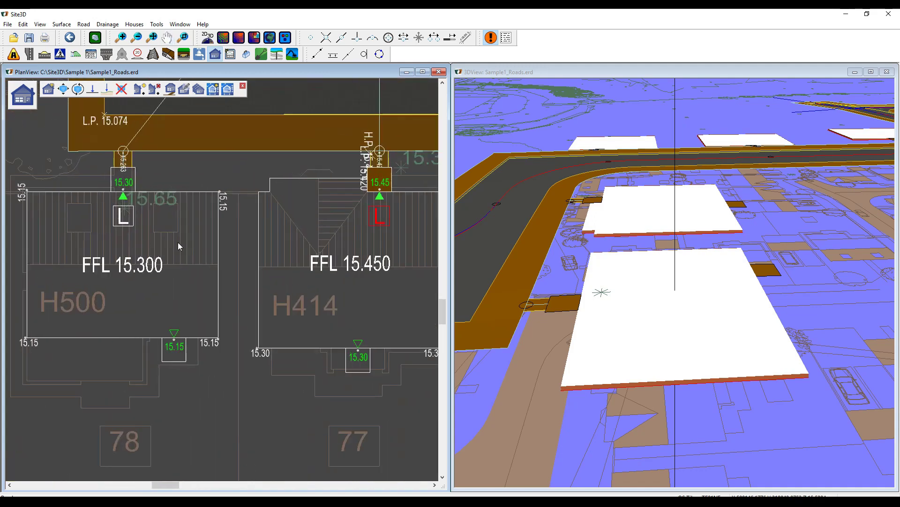
middle_drag(278, 241, 212, 212)
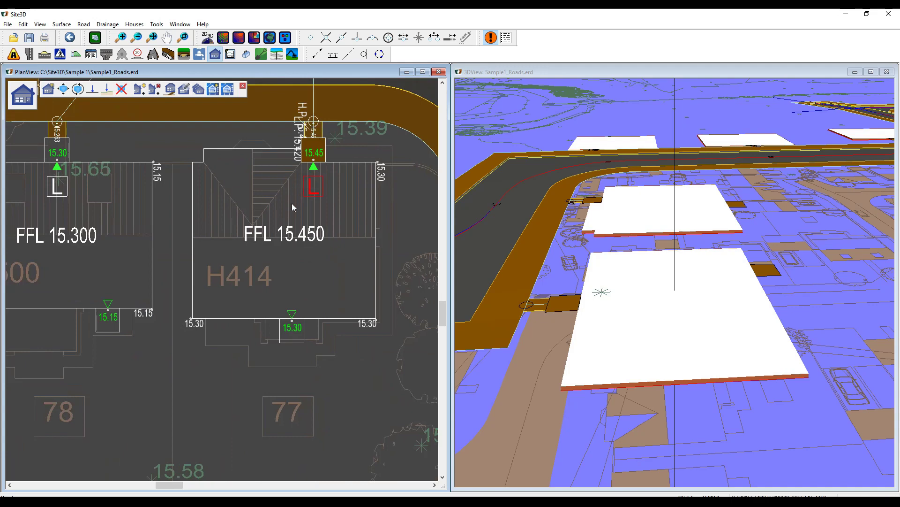
middle_drag(316, 261, 278, 241)
scroll(279, 240, down, 2)
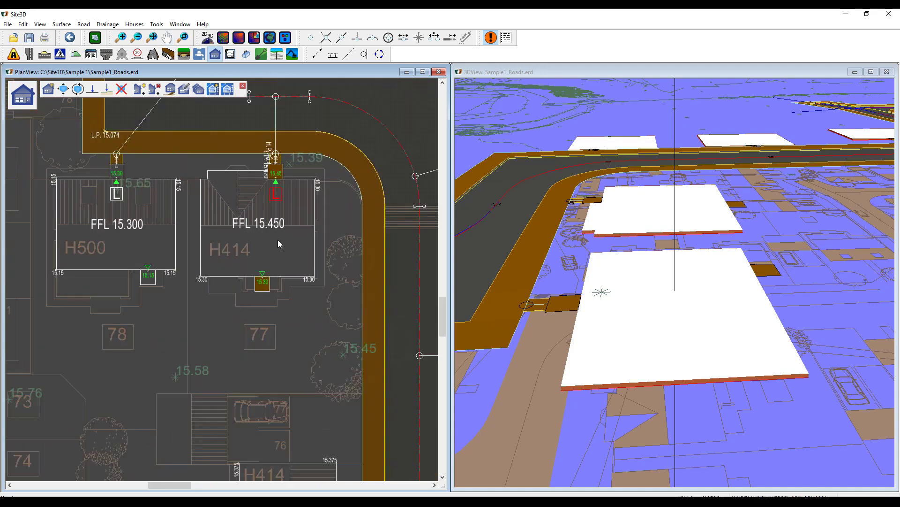
scroll(277, 182, up, 2)
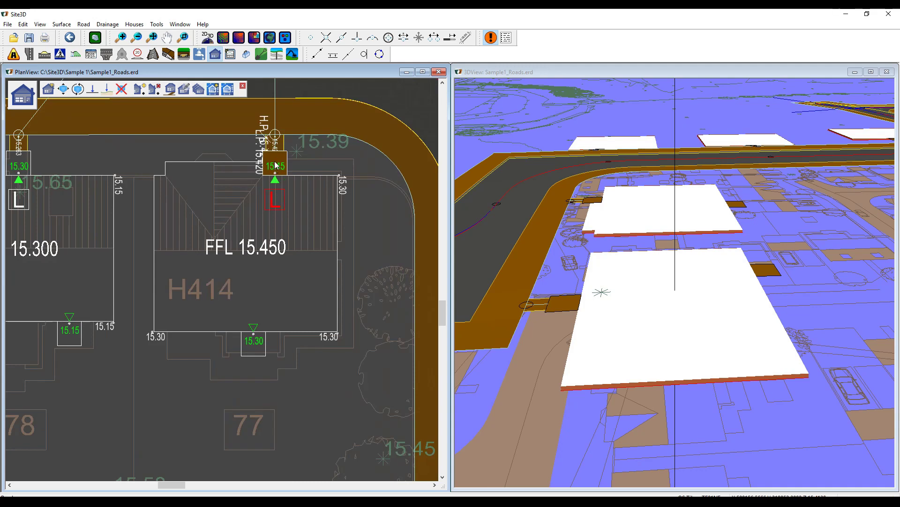
scroll(276, 166, down, 6)
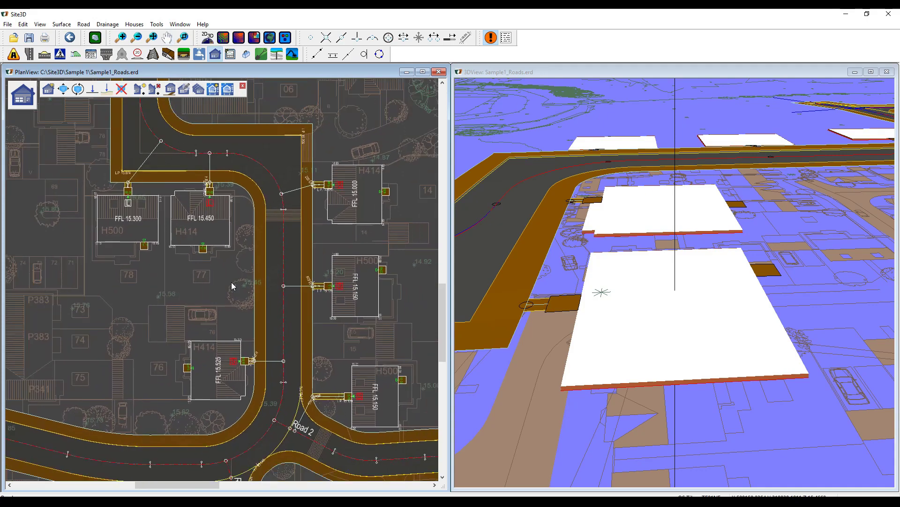
scroll(233, 285, down, 1)
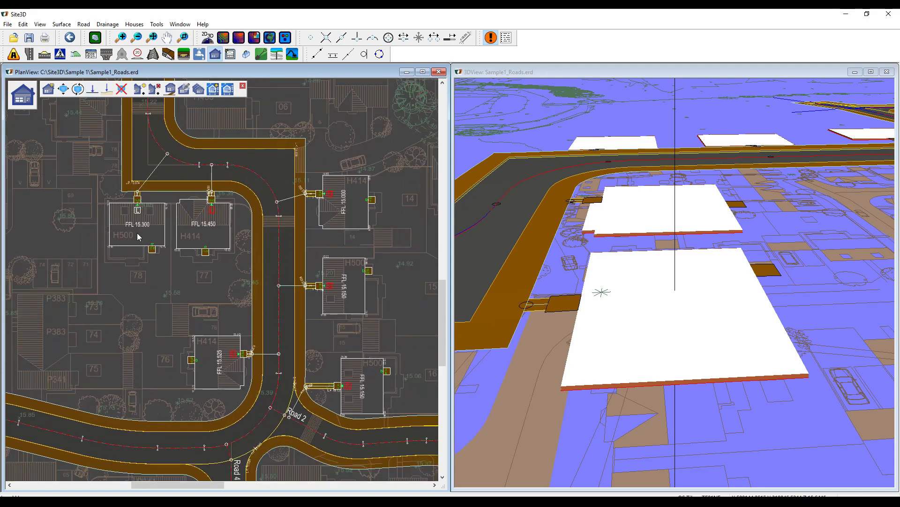
scroll(120, 238, up, 5)
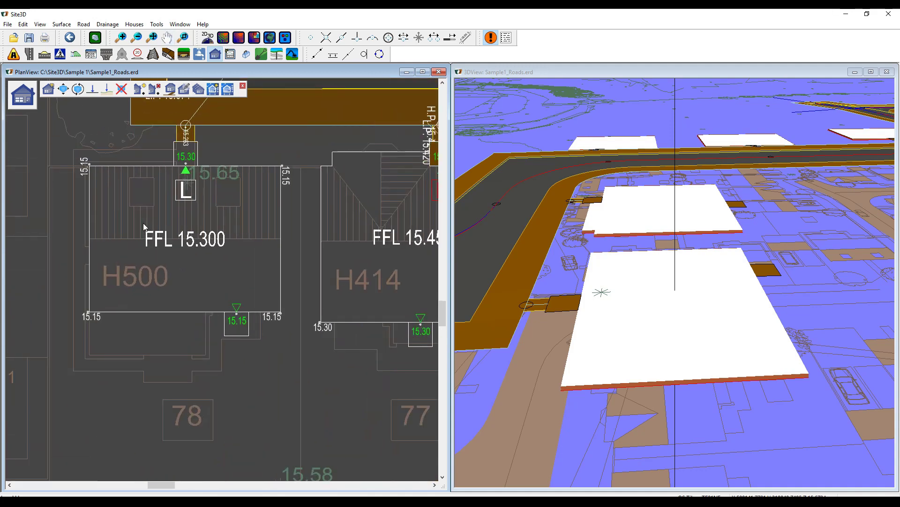
Set the H500 house's 15.15 bottom-left corner to a -0.3m FFL offset, giving level 15.00
click(184, 93)
click(92, 318)
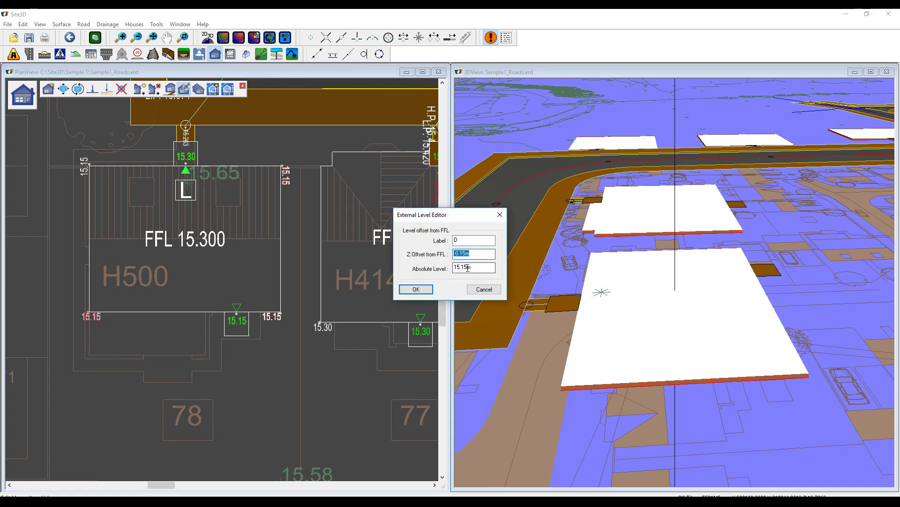
drag(472, 268, 445, 269)
click(461, 254)
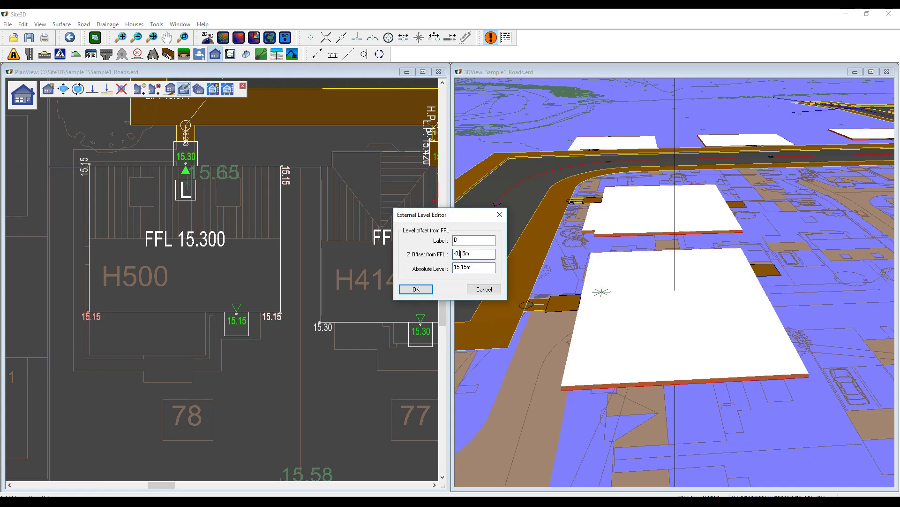
double_click(461, 254)
text(0.3)
click(425, 290)
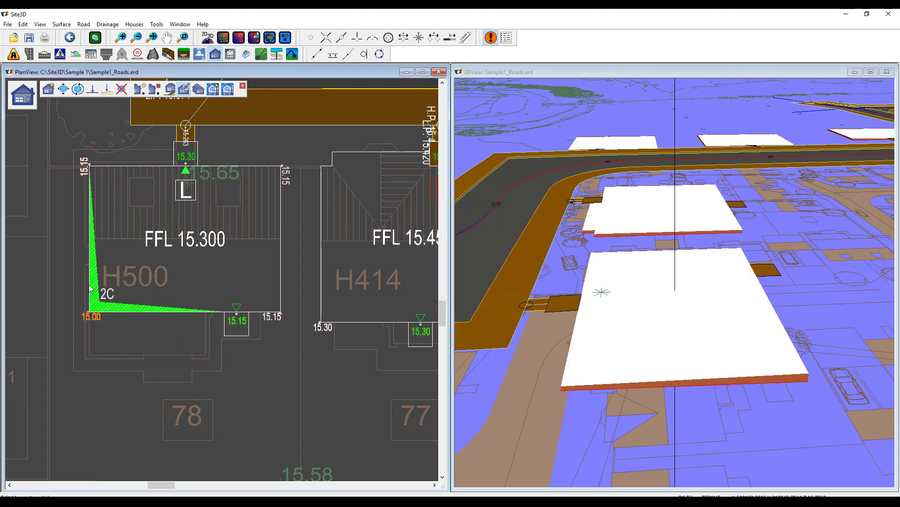
Change the H414 house's 15.30 bottom-left corner to a +0.15m FFL offset, giving level 15.60
middle_drag(234, 318, 115, 250)
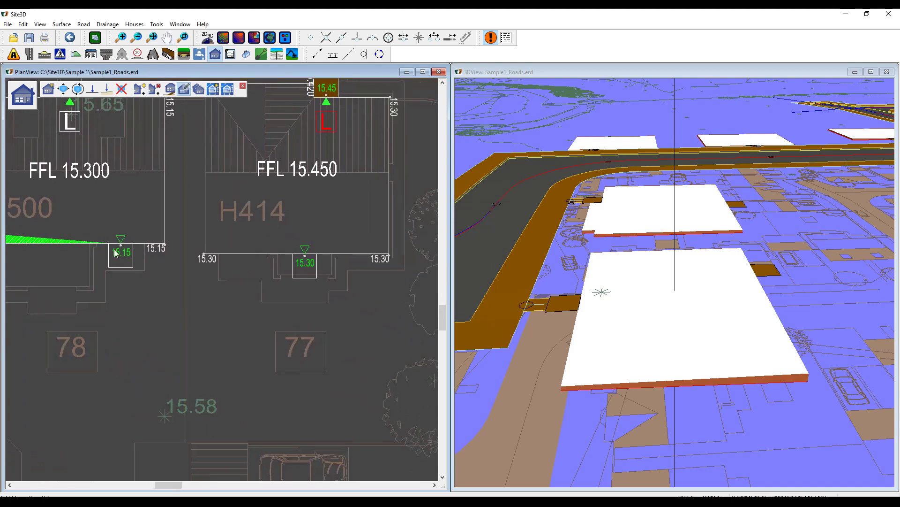
middle_drag(262, 271, 301, 286)
scroll(177, 288, down, 4)
scroll(295, 285, up, 3)
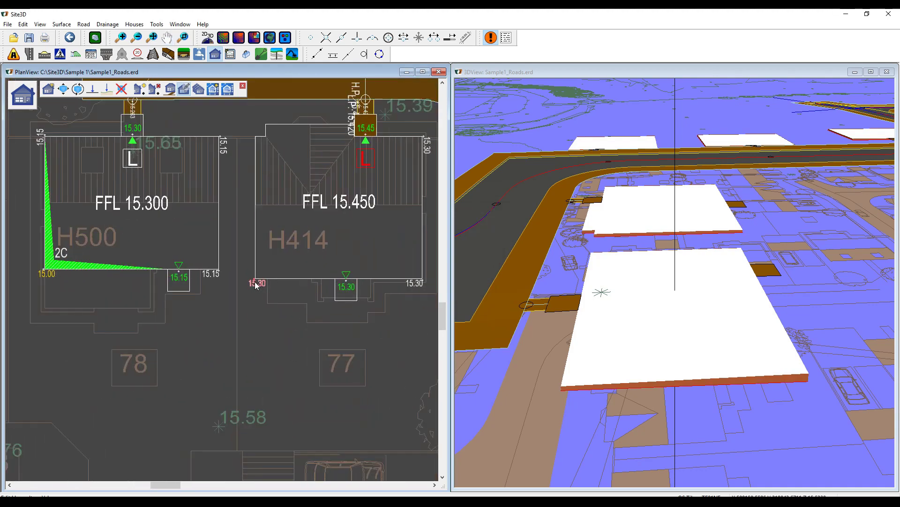
click(255, 283)
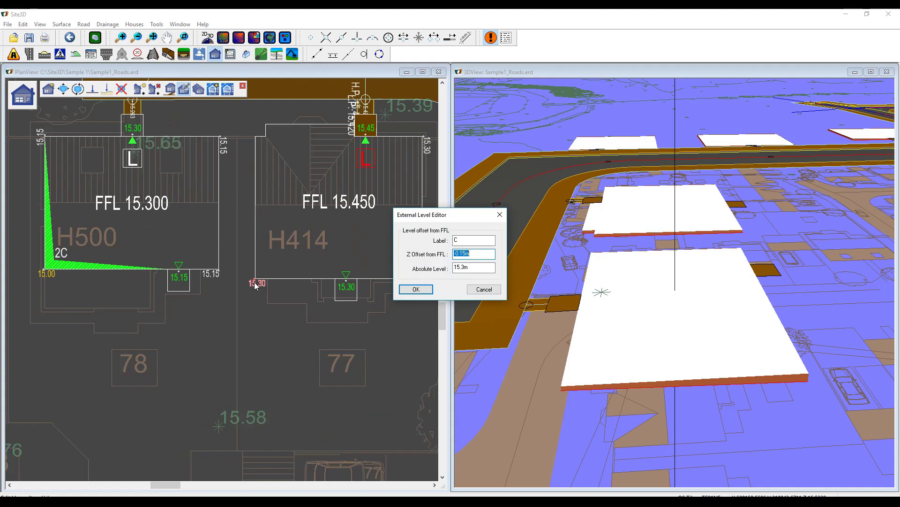
click(463, 254)
drag(462, 253, 485, 254)
click(454, 253)
key(Delete)
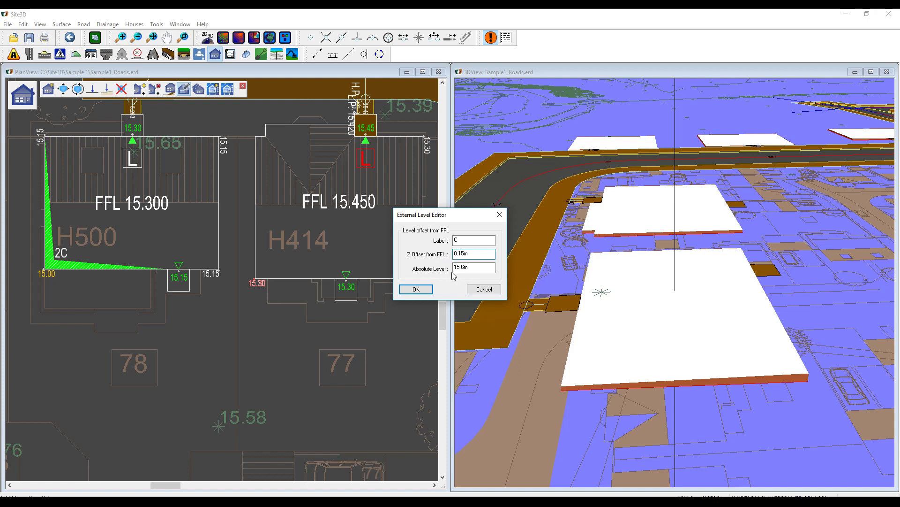
click(416, 289)
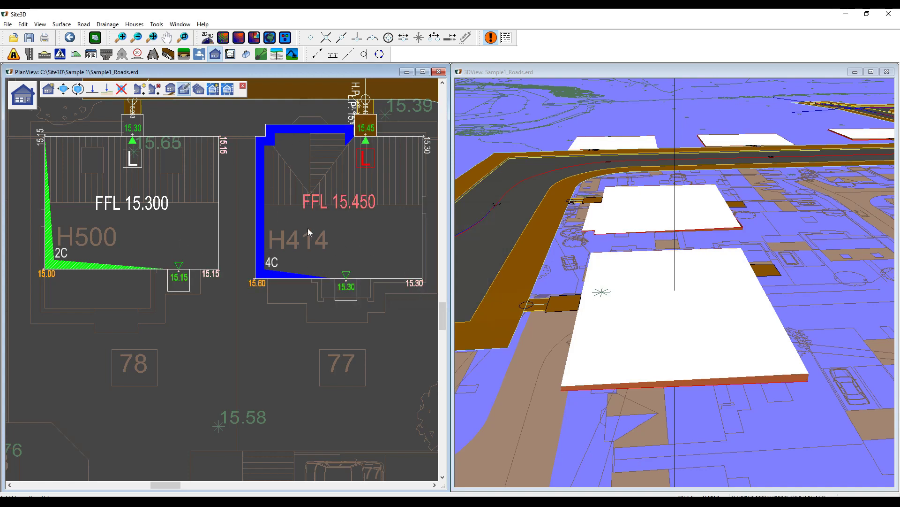
middle_drag(331, 198, 293, 225)
scroll(293, 225, down, 3)
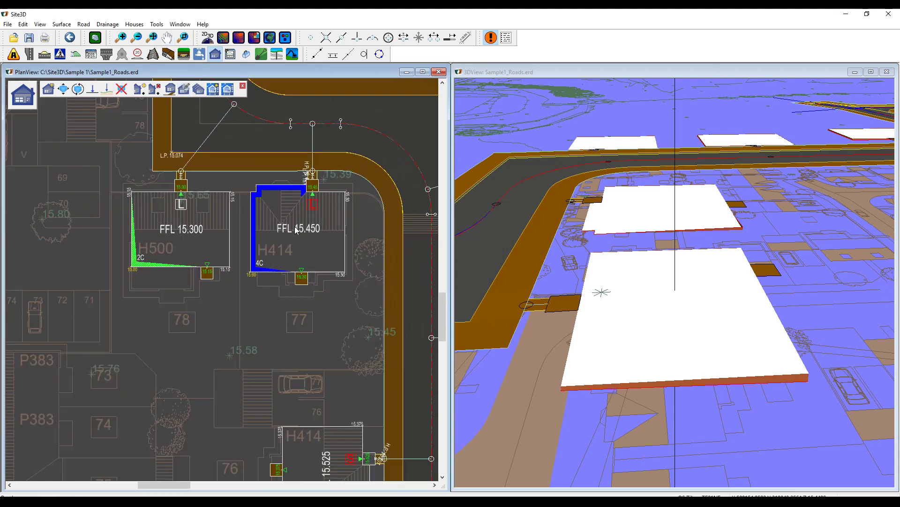